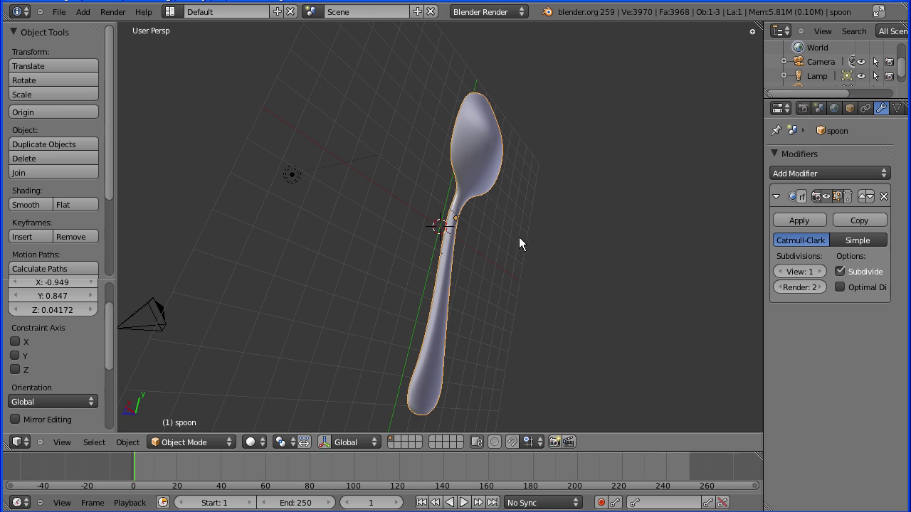
- Start a new scene with the default startup contents
middle_drag(576, 211, 346, 243)
key(ctrl+n)
click(89, 46)
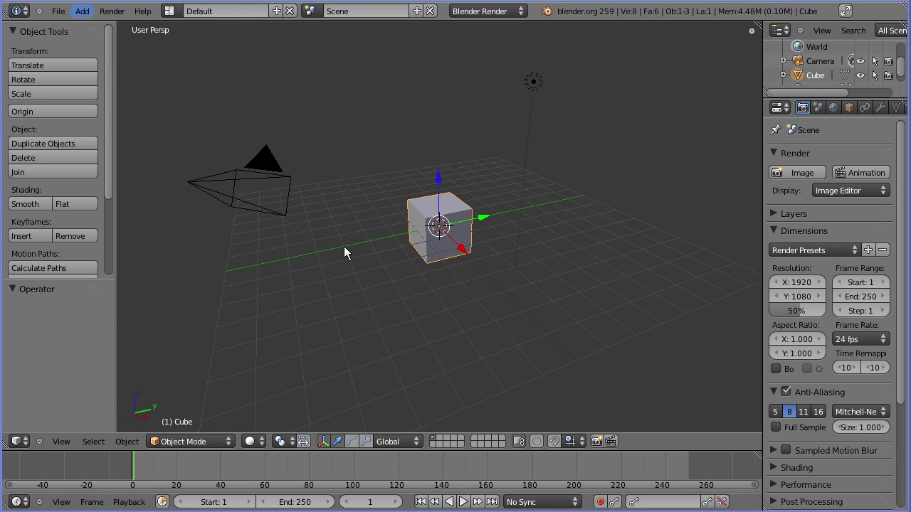
- Set the 3D view to the top view in orthographic projection
click(61, 441)
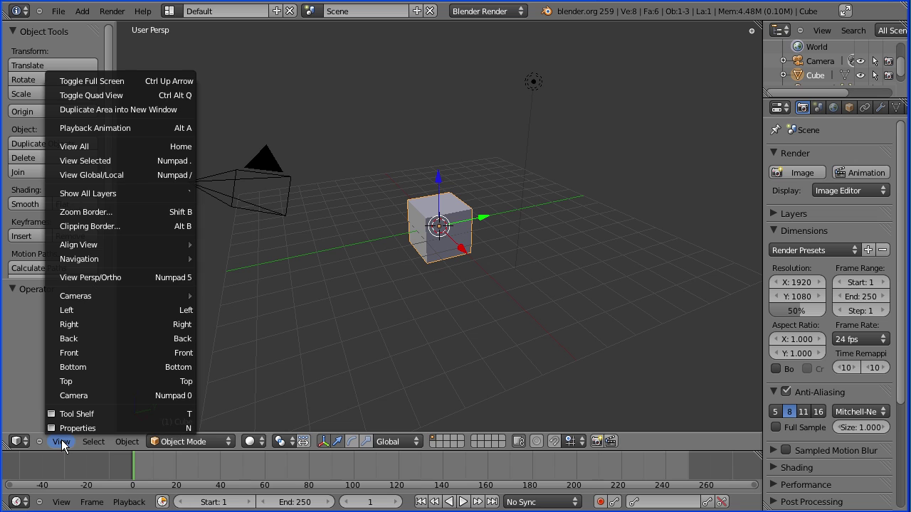
click(145, 383)
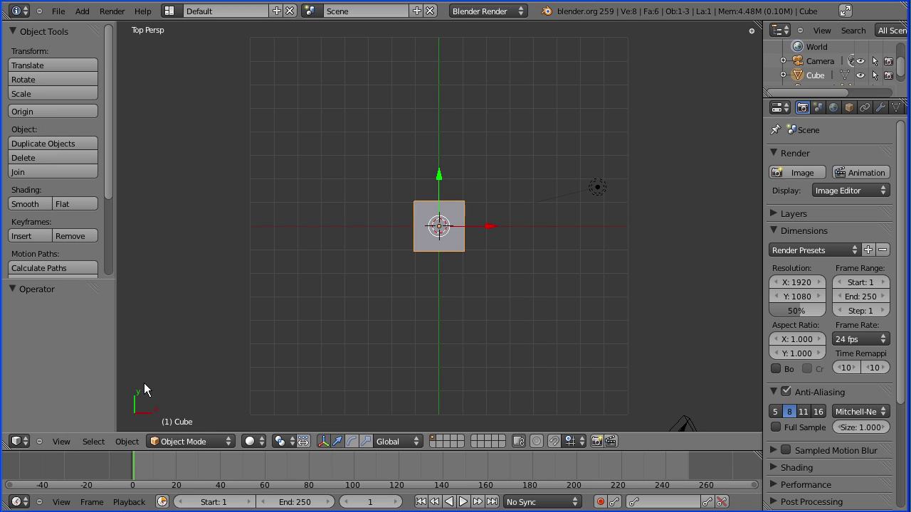
click(65, 439)
mouse_move(124, 245)
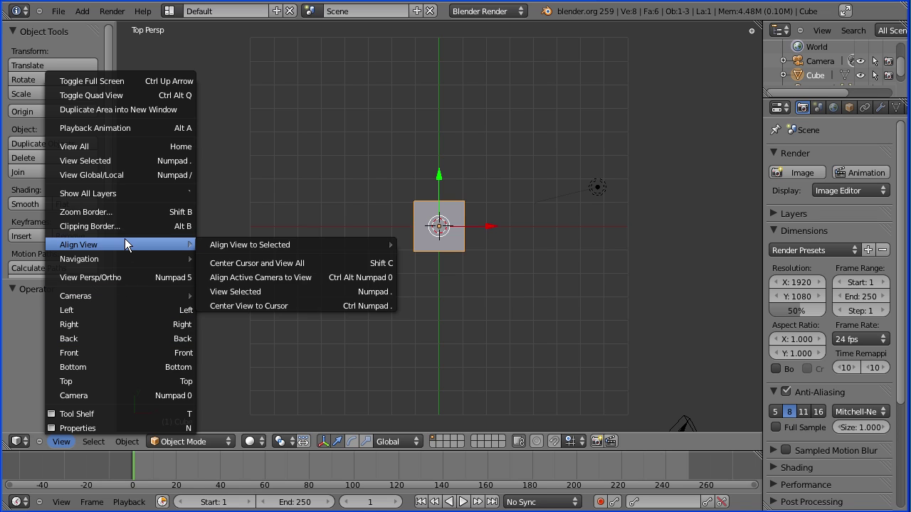
click(151, 278)
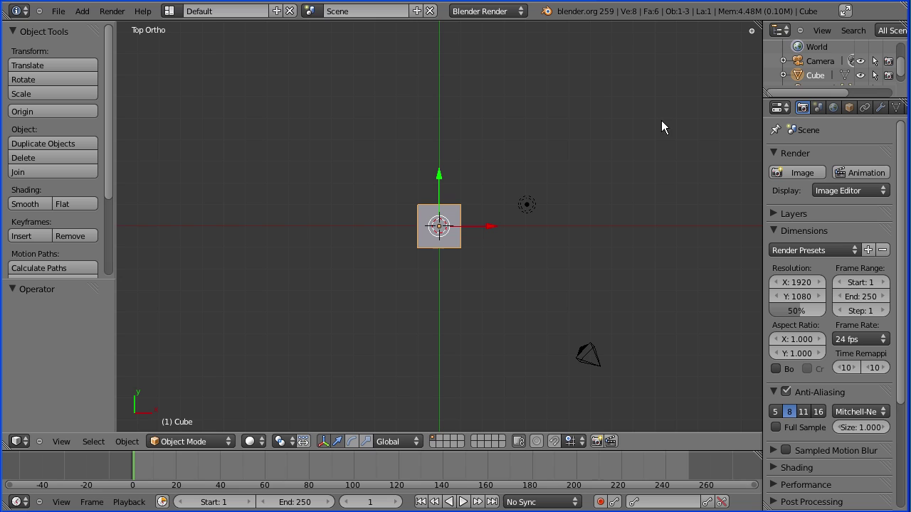
- Enter Edit Mode on the default cube and delete all its vertices
click(209, 442)
click(209, 416)
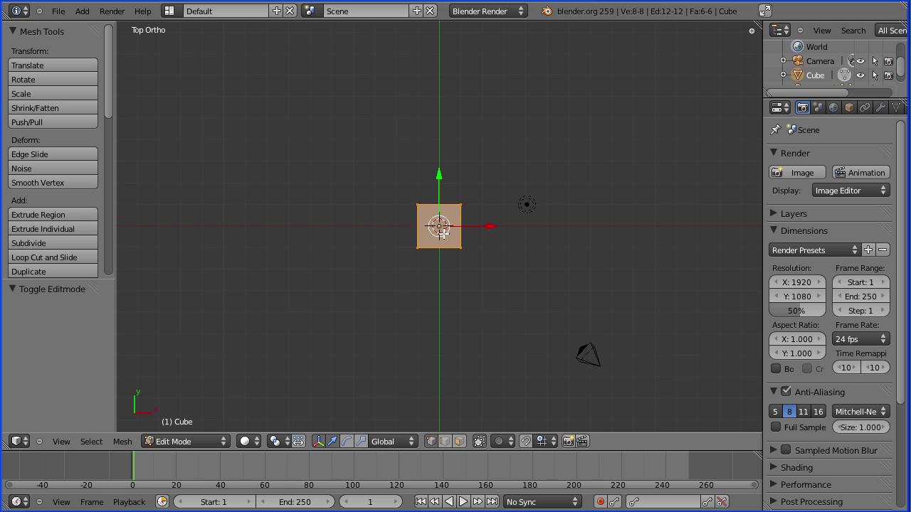
key(x)
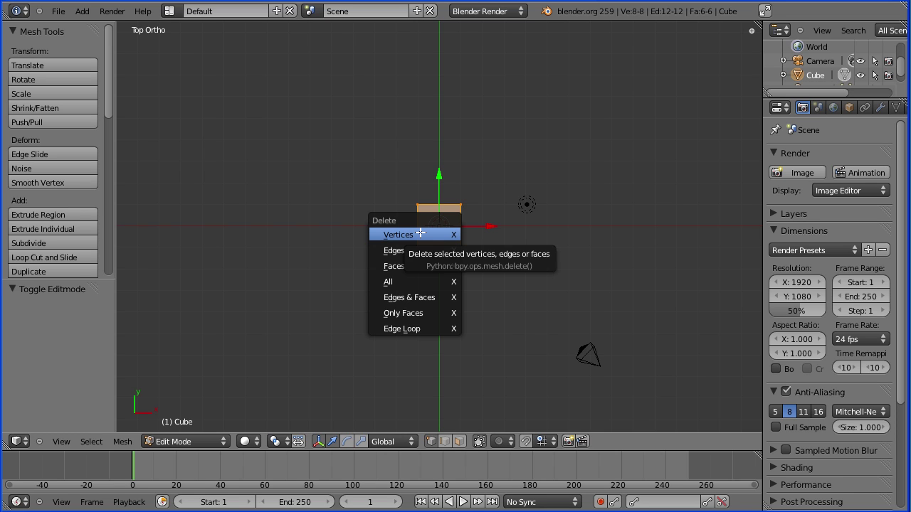
click(420, 234)
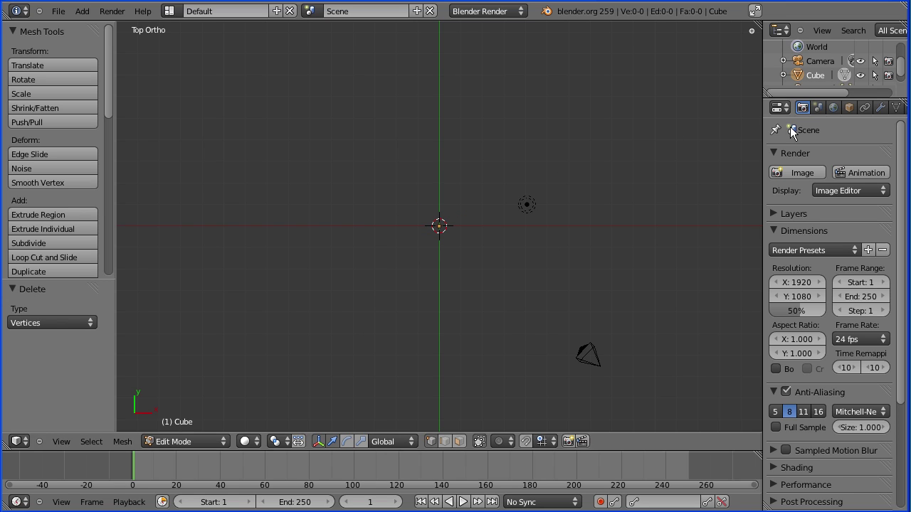
- Rename the emptied cube object as spoon, staying in Edit Mode
click(847, 108)
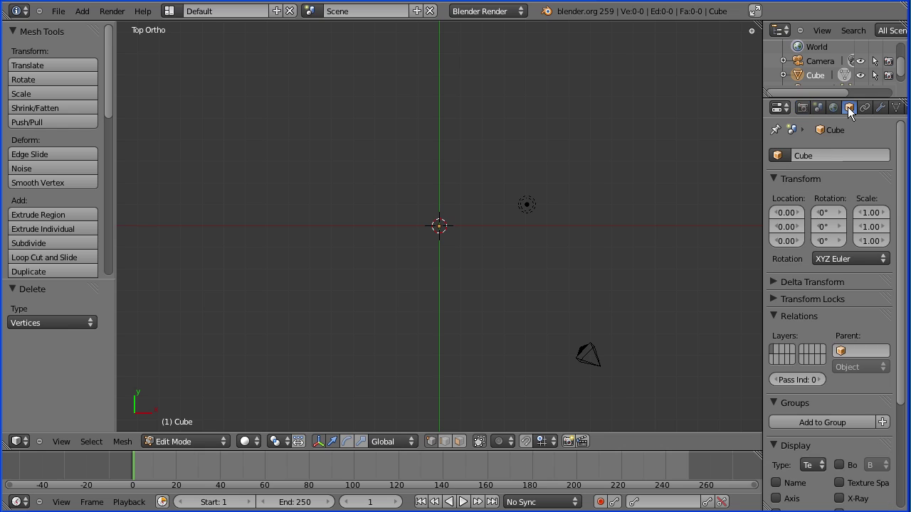
click(809, 156)
text(spoon)
key(Return)
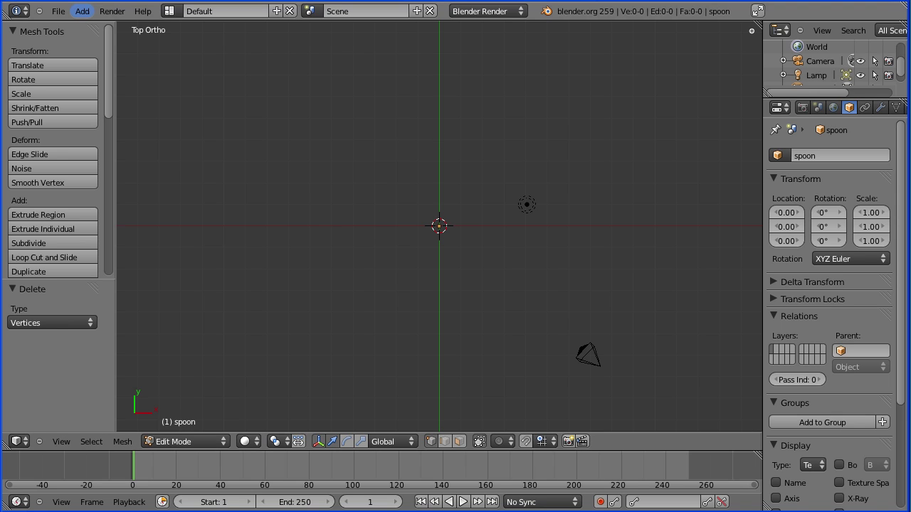
key(Tab)
key(Tab)
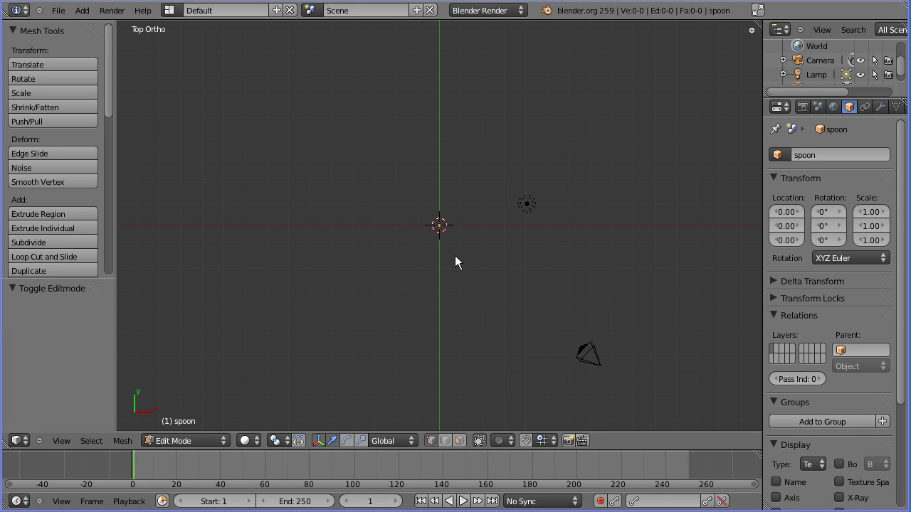
ctrl+click(472, 289)
ctrl+click(499, 259)
ctrl+click(506, 229)
ctrl+click(498, 185)
ctrl+click(472, 167)
ctrl+click(475, 138)
ctrl+click(462, 111)
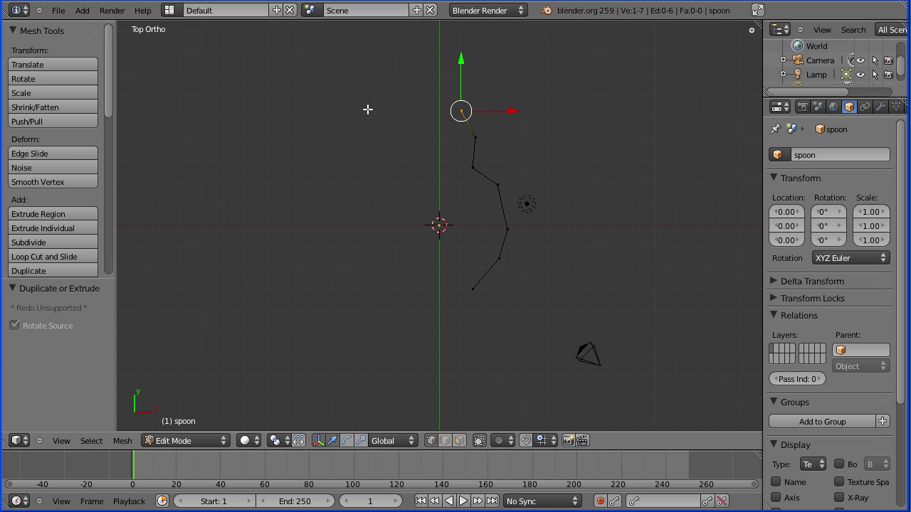
key(ctrl+z)
key(ctrl+z)
key(ctrl+z)
key(ctrl+z)
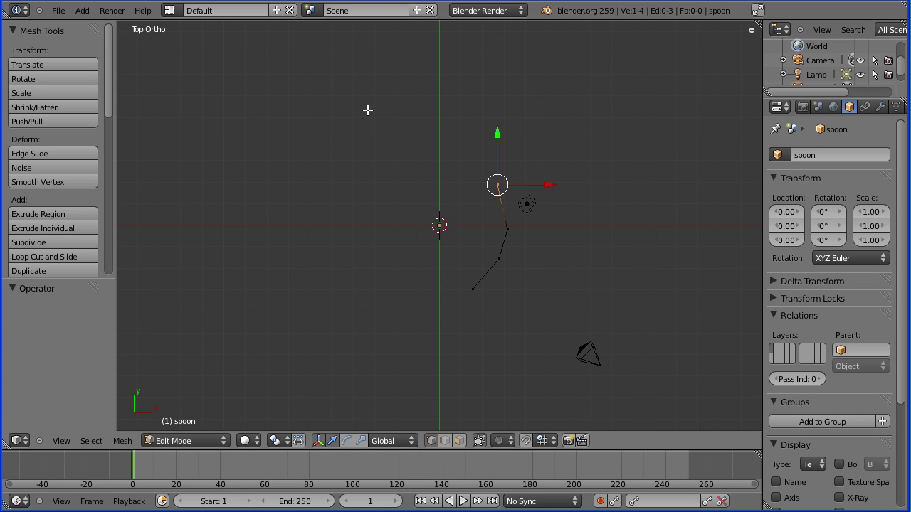
key(ctrl+z)
key(ctrl+z)
key(ctrl+z)
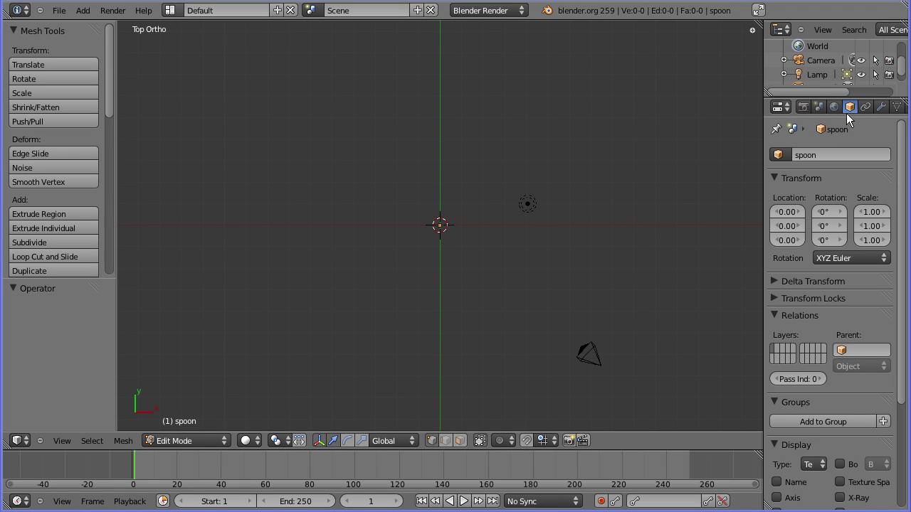
- Add a Mirror modifier to the spoon object
click(880, 106)
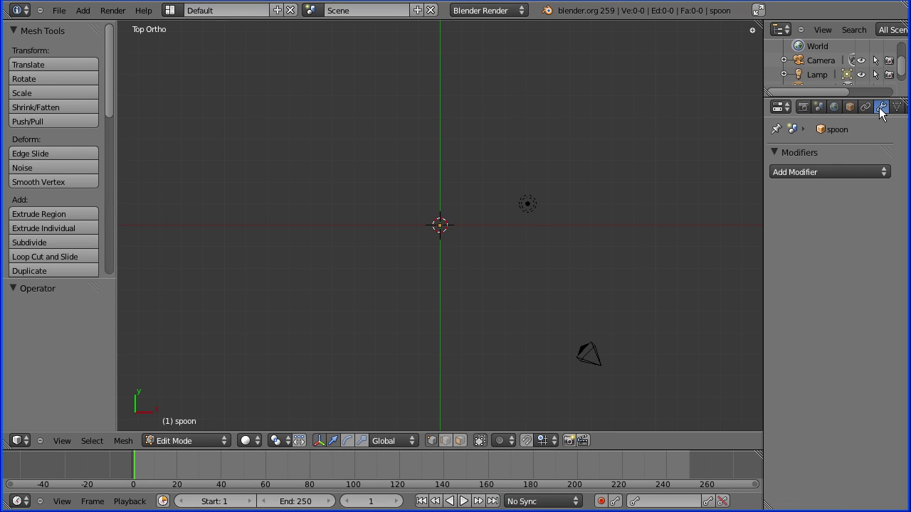
click(825, 173)
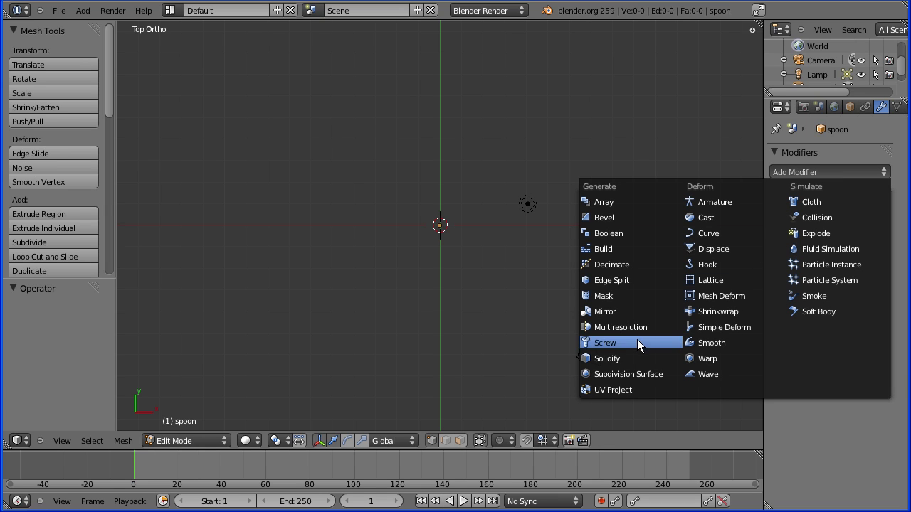
click(626, 310)
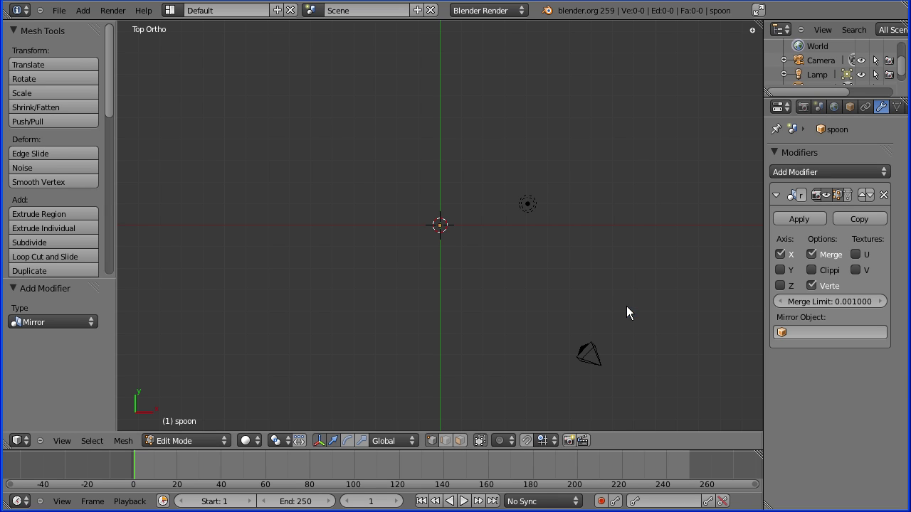
- Place a trial chain of three connected vertices on the positive X side, below the X axis
ctrl+click(479, 305)
ctrl+click(503, 278)
ctrl+click(515, 251)
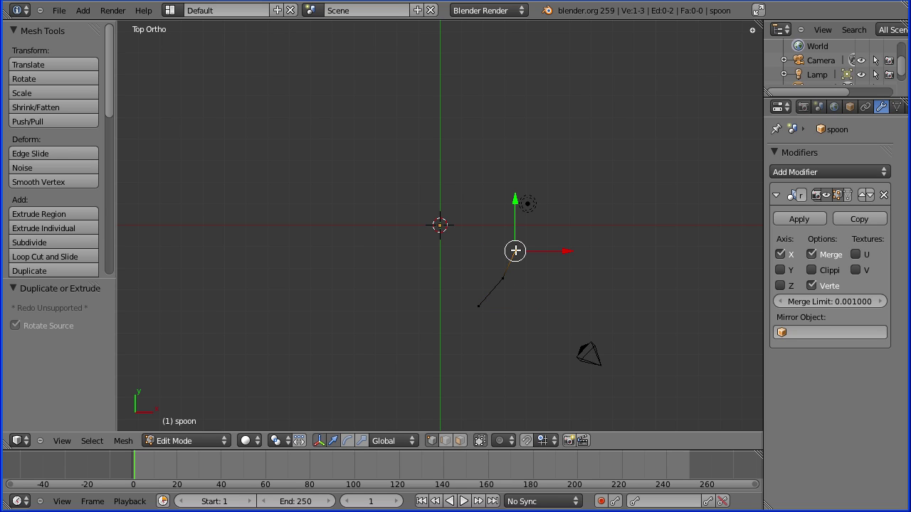
- Switch the viewport shading to Wireframe
click(248, 440)
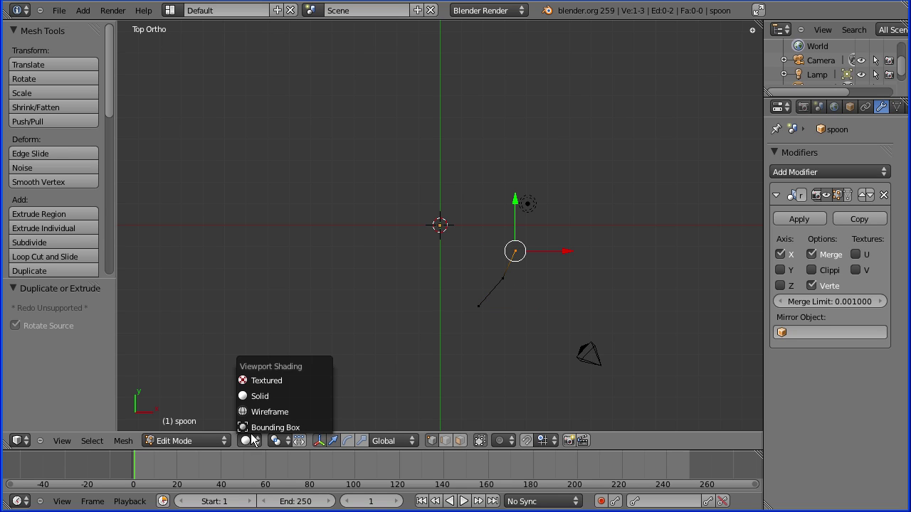
click(270, 412)
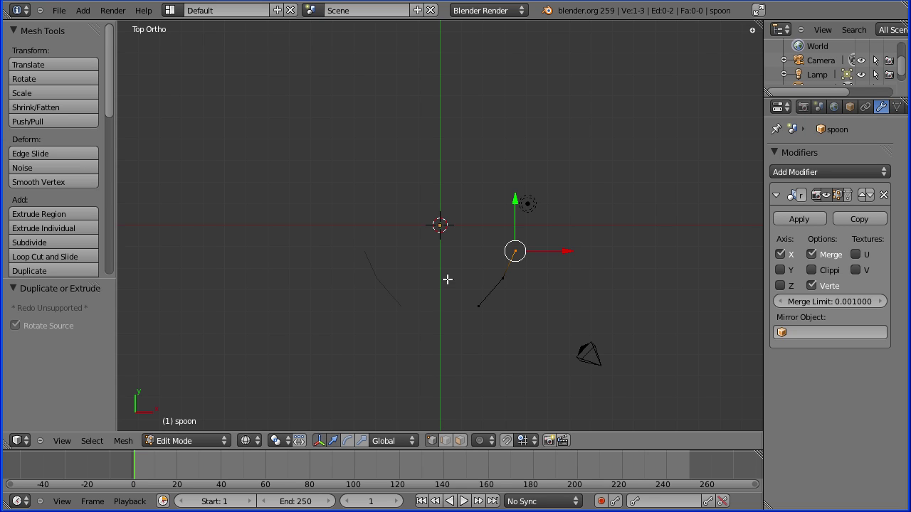
drag(403, 307, 370, 262)
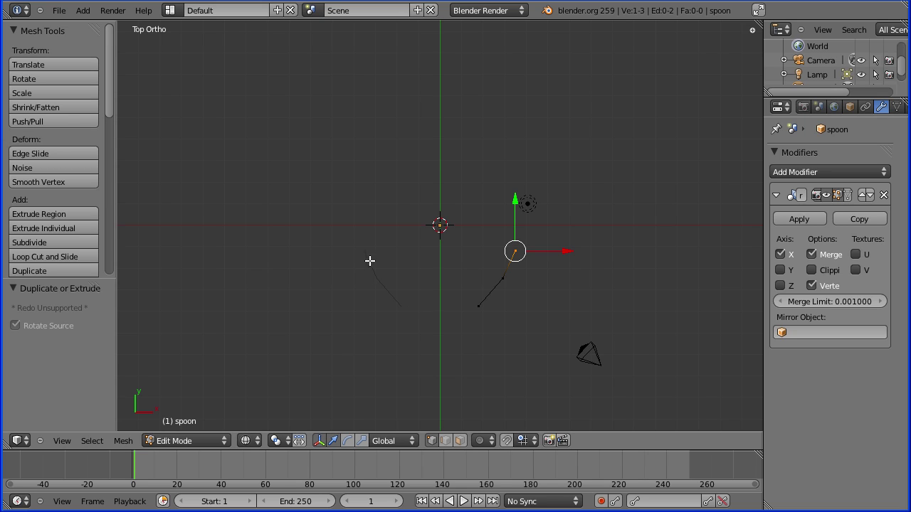
- Extend the trial chain with four more vertices curving up and back towards the Y axis
ctrl+click(521, 220)
ctrl+click(517, 187)
ctrl+click(500, 160)
ctrl+click(478, 145)
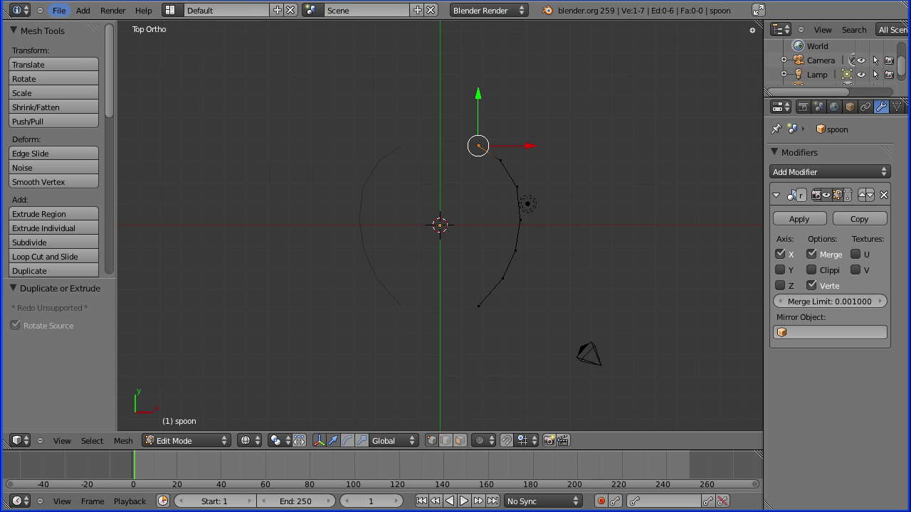
key(Tab)
key(Tab)
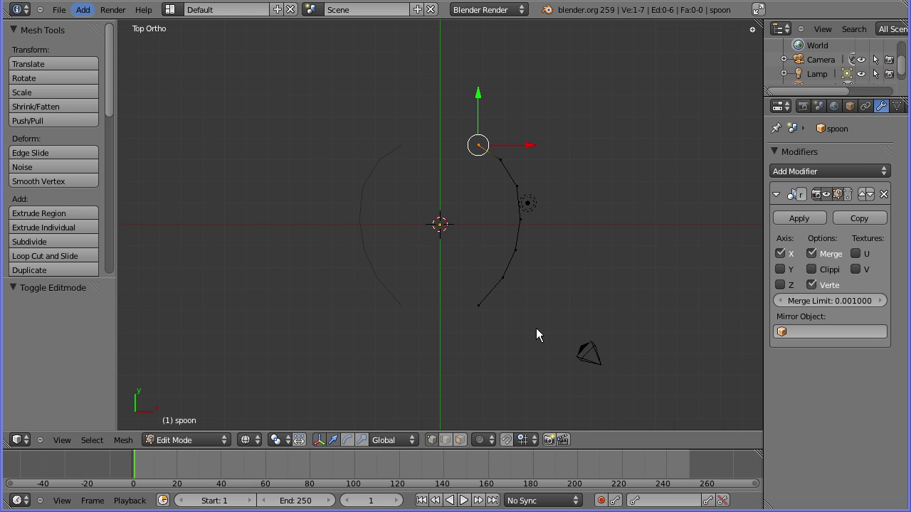
- Box-select the whole trial arc and delete its vertices
key(b)
drag(537, 329, 460, 118)
key(x)
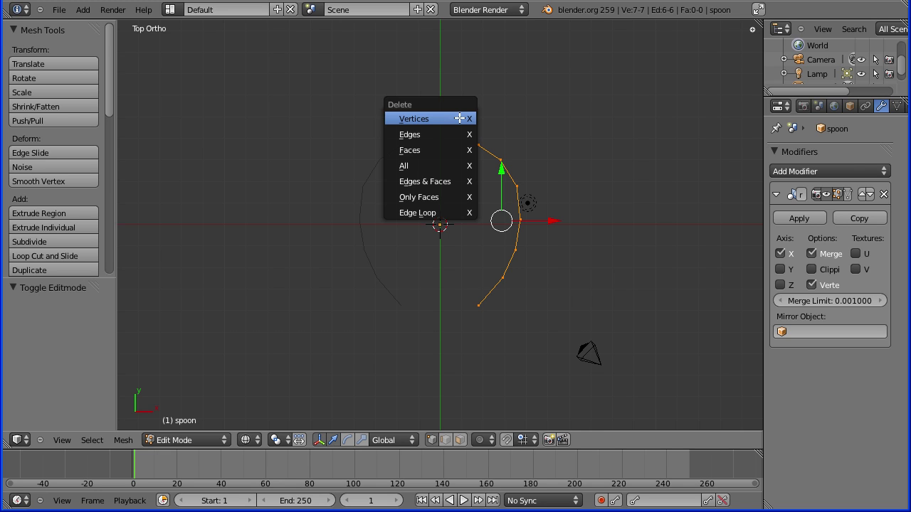
click(438, 118)
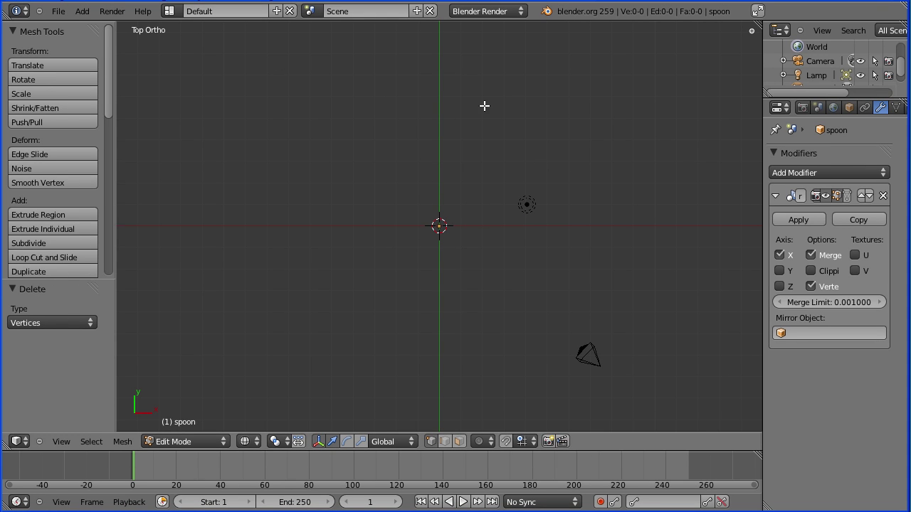
- Trace the positive X half of the spoon bowl with eight connected vertices, from the tip near the Y axis down to the neck
ctrl+click(451, 79)
ctrl+click(470, 92)
ctrl+click(485, 107)
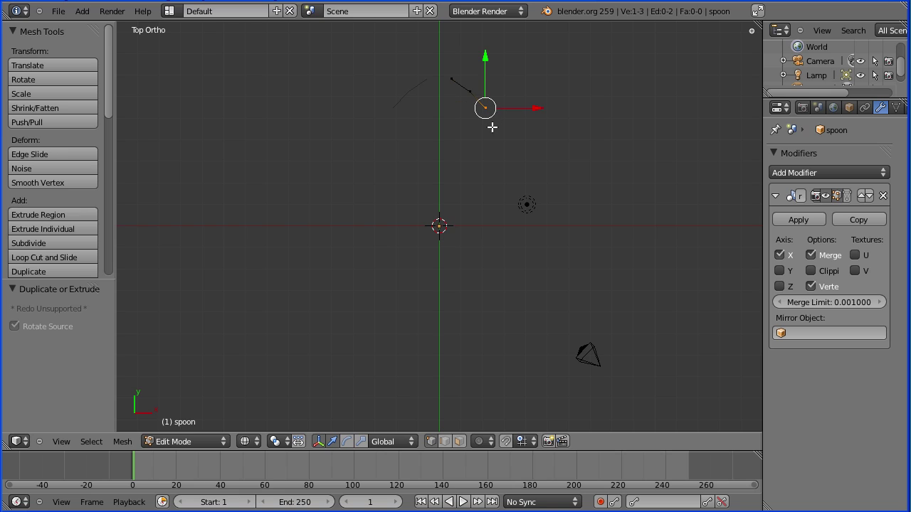
ctrl+click(493, 138)
ctrl+click(493, 163)
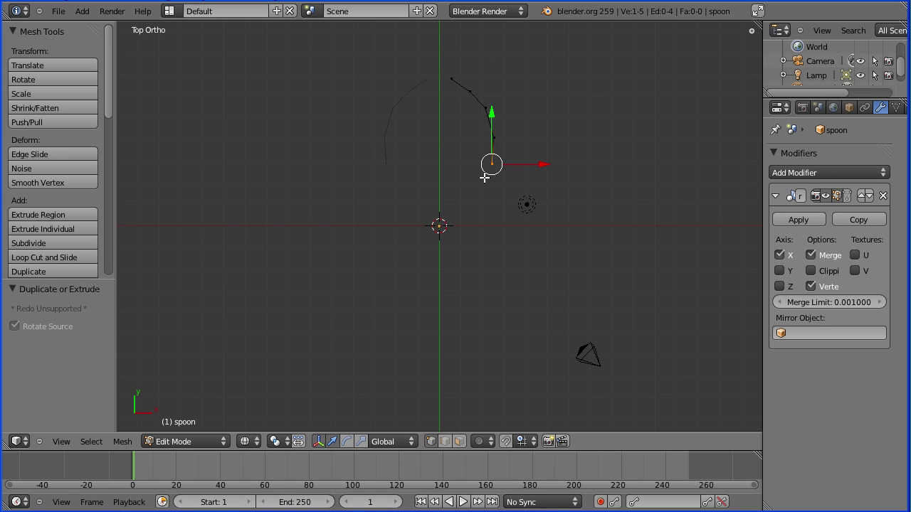
ctrl+click(482, 182)
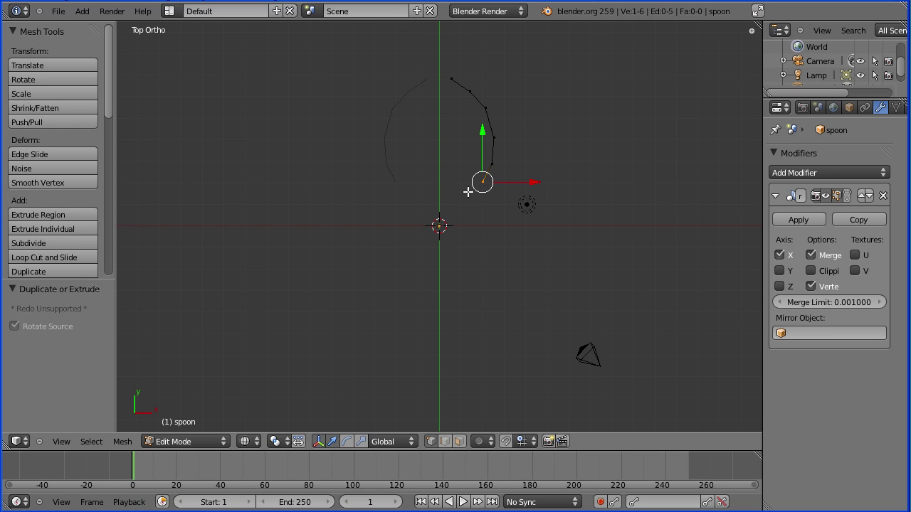
ctrl+click(464, 193)
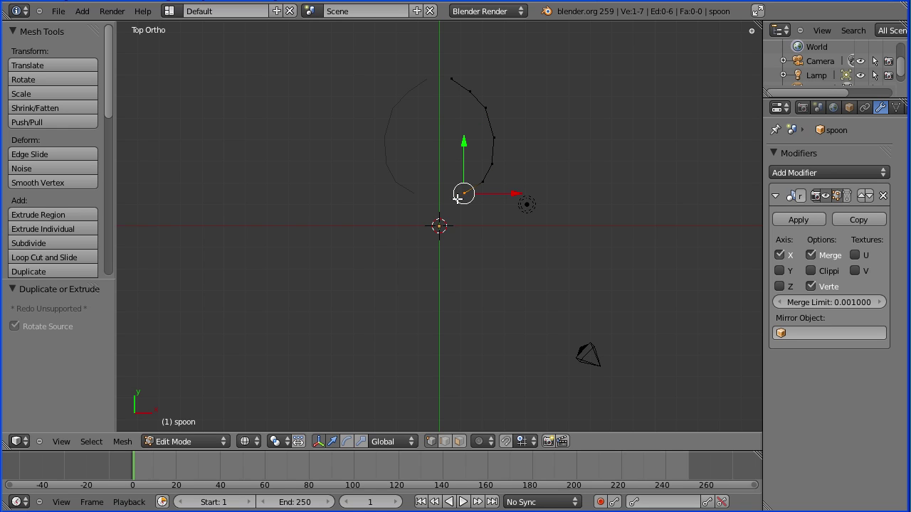
ctrl+click(453, 202)
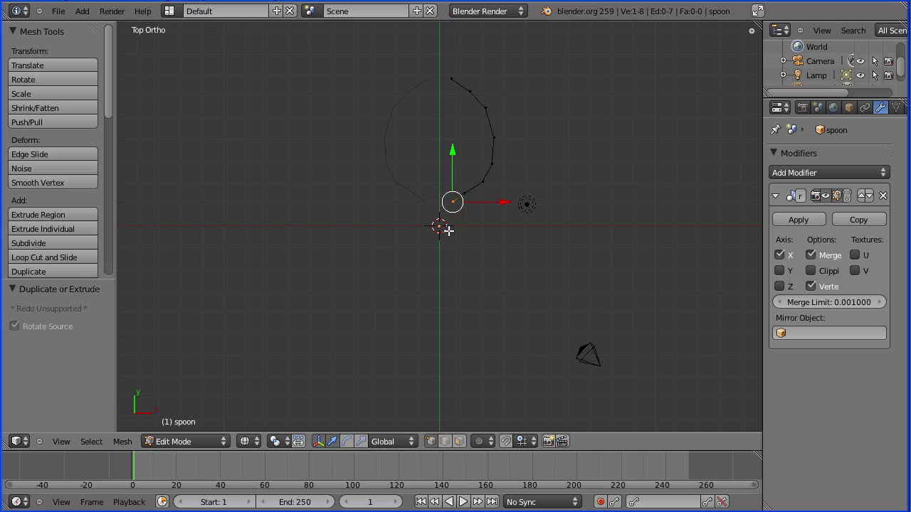
- Continue the outline with seven connected vertices down the positive X side of the handle, curving in near the Y axis at its end
ctrl+click(451, 229)
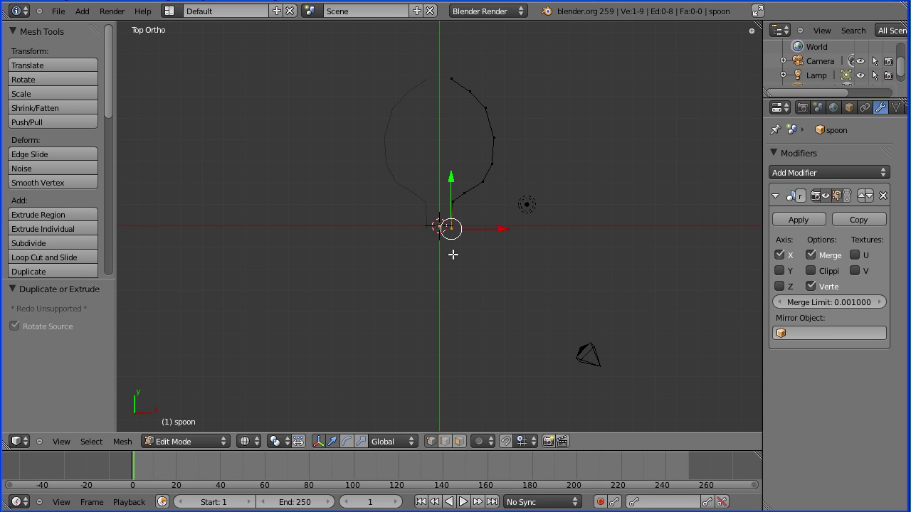
ctrl+click(453, 255)
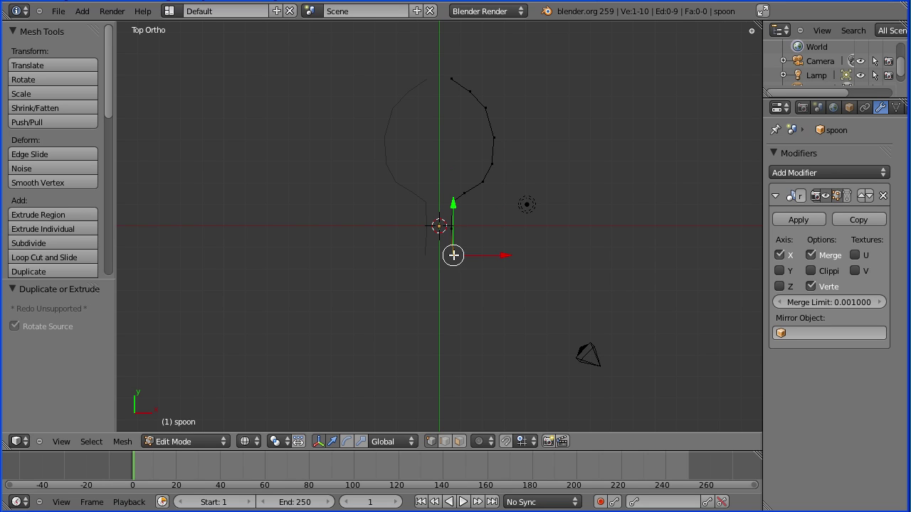
ctrl+click(455, 305)
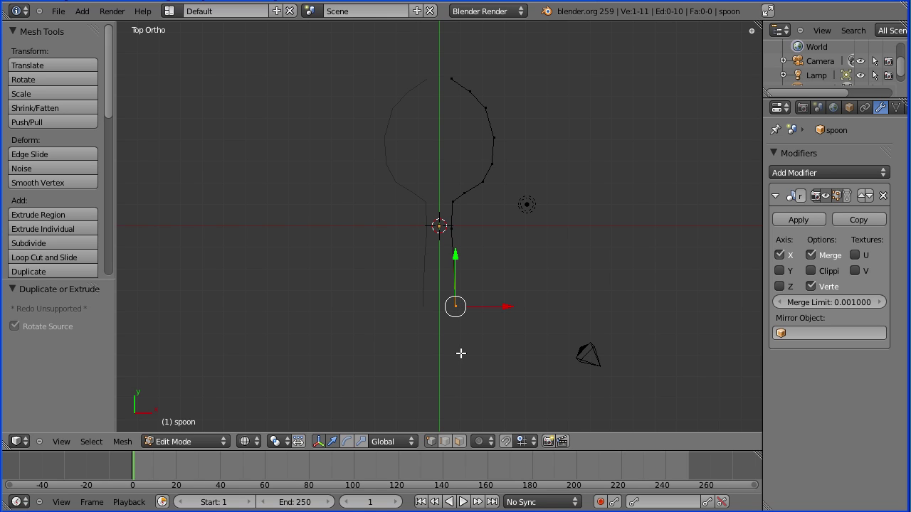
ctrl+click(461, 357)
ctrl+click(469, 376)
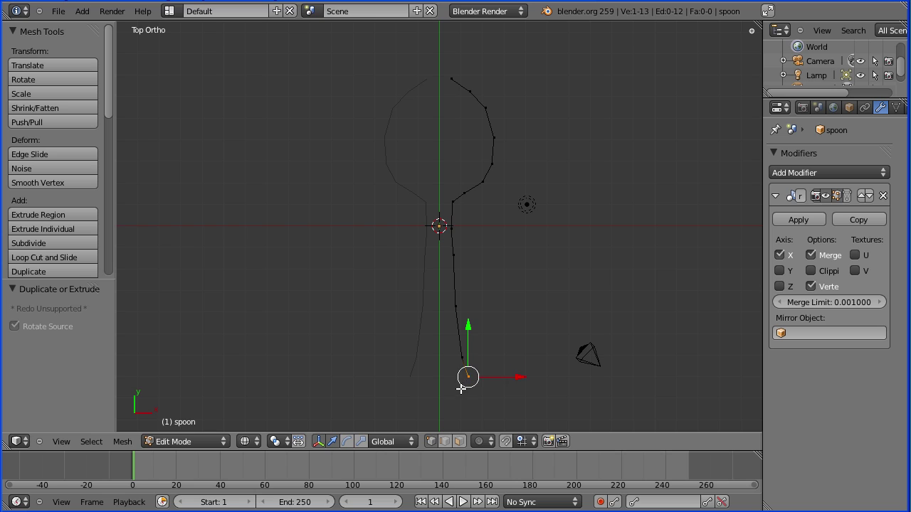
ctrl+click(460, 394)
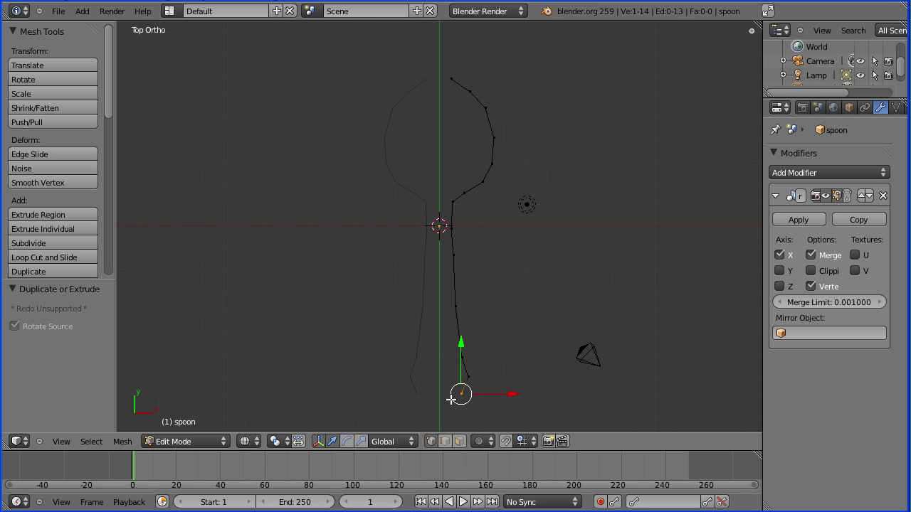
ctrl+click(448, 399)
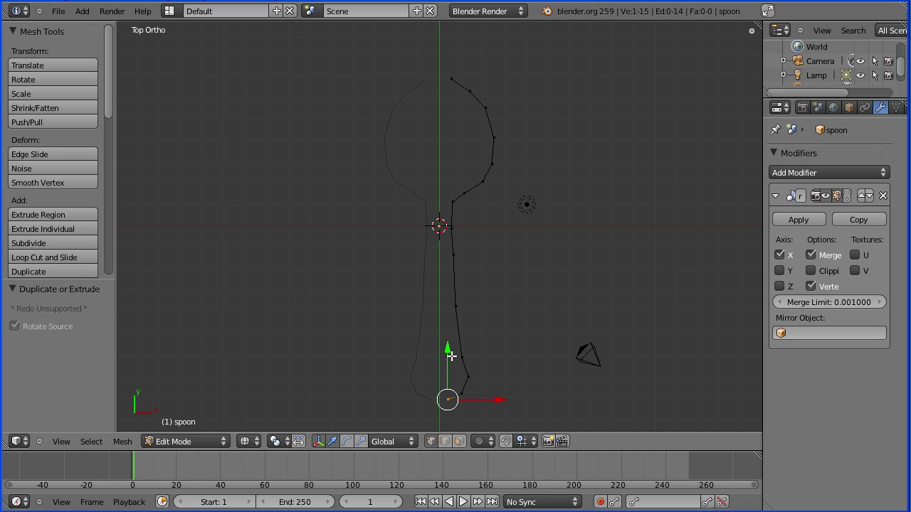
- Select all vertices of the half outline and move them about -0.297 along X, closer to the mirror axis
key(Tab)
key(Tab)
right_click(486, 268)
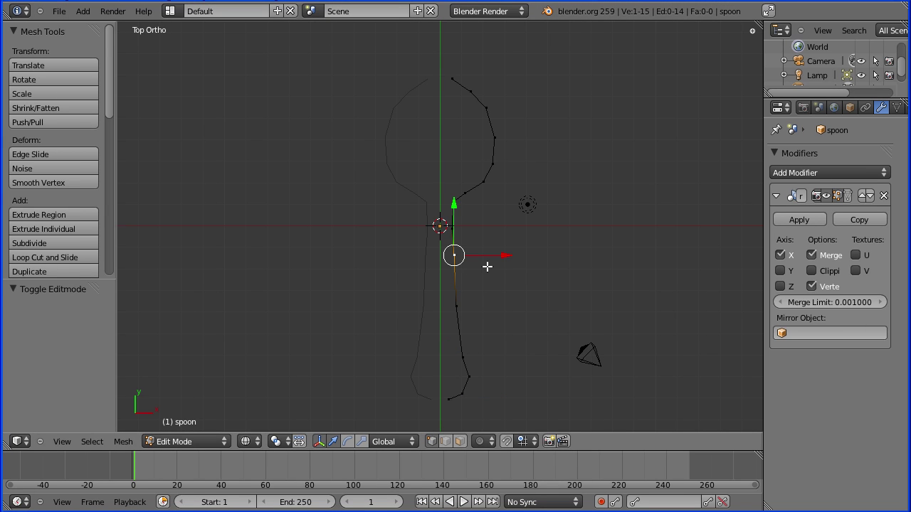
key(a)
key(a)
key(a)
key(a)
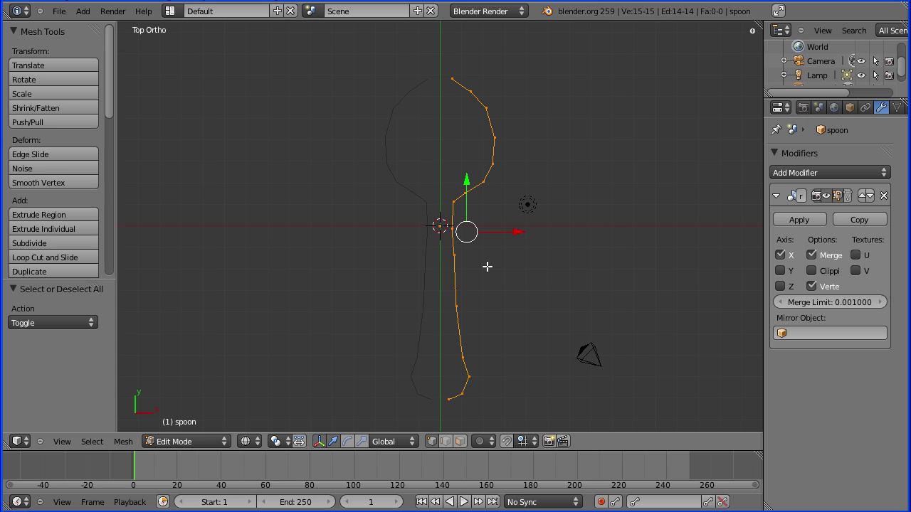
key(a)
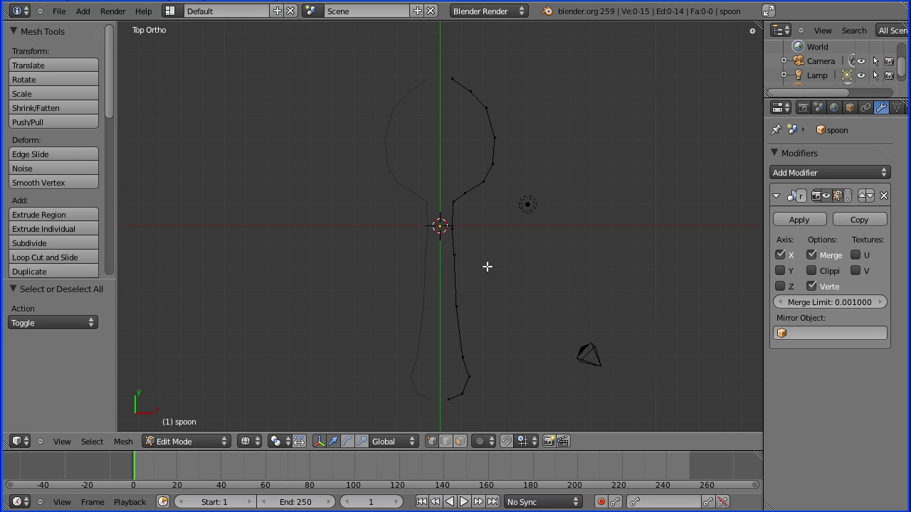
key(a)
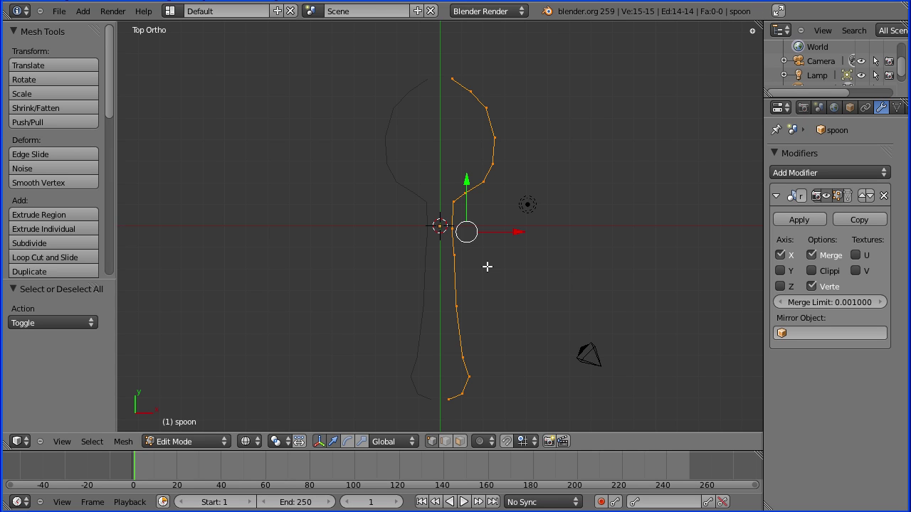
key(g)
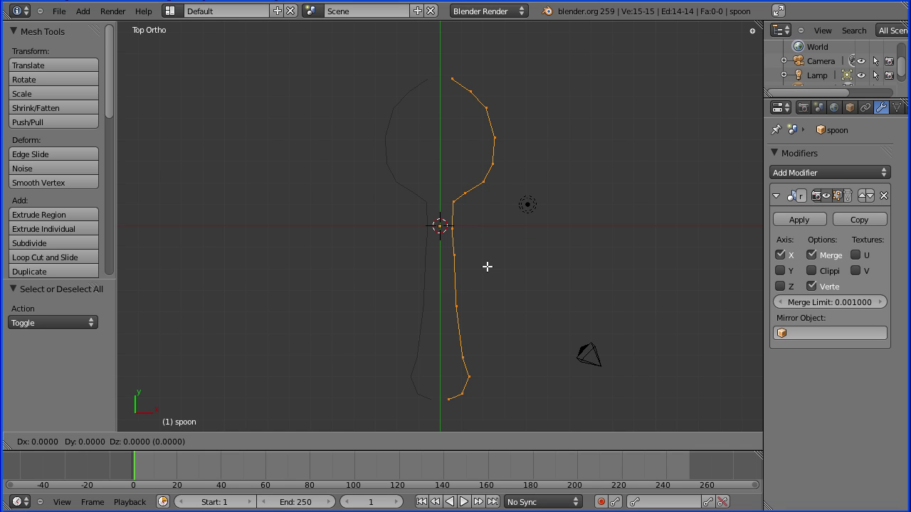
key(x)
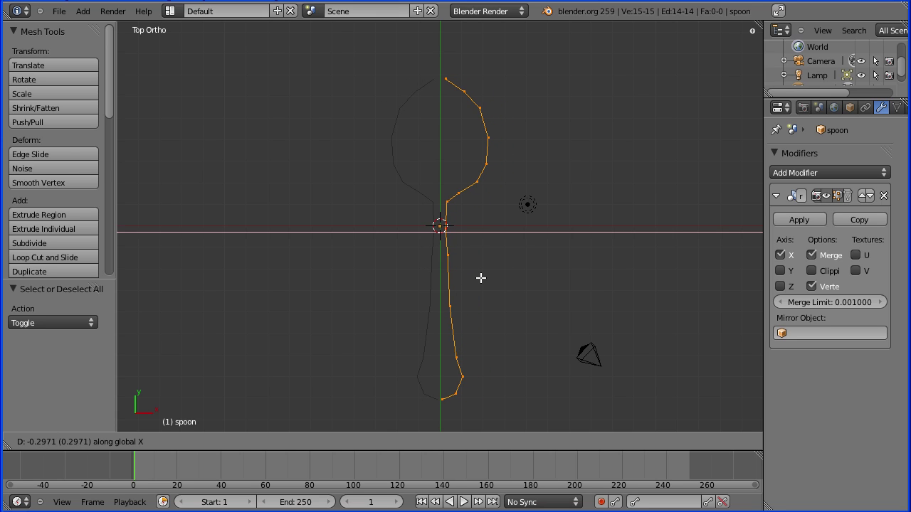
click(480, 278)
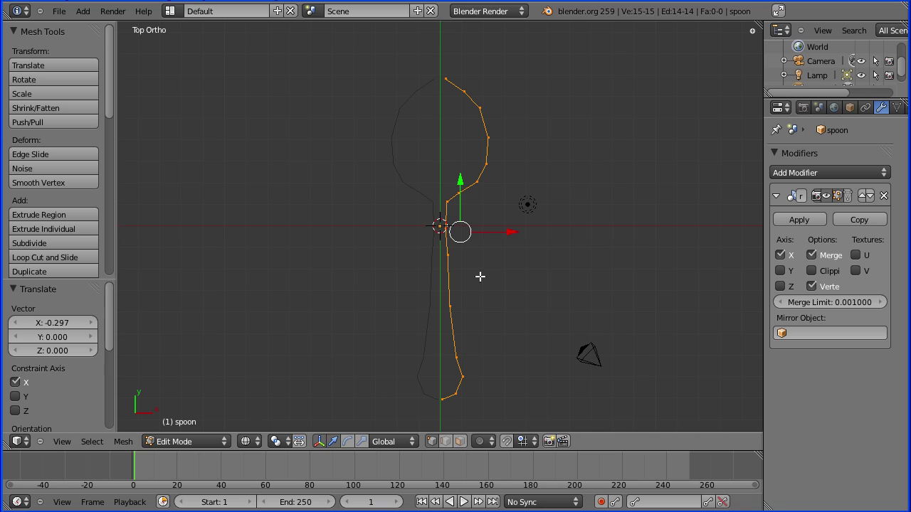
key(Tab)
key(Tab)
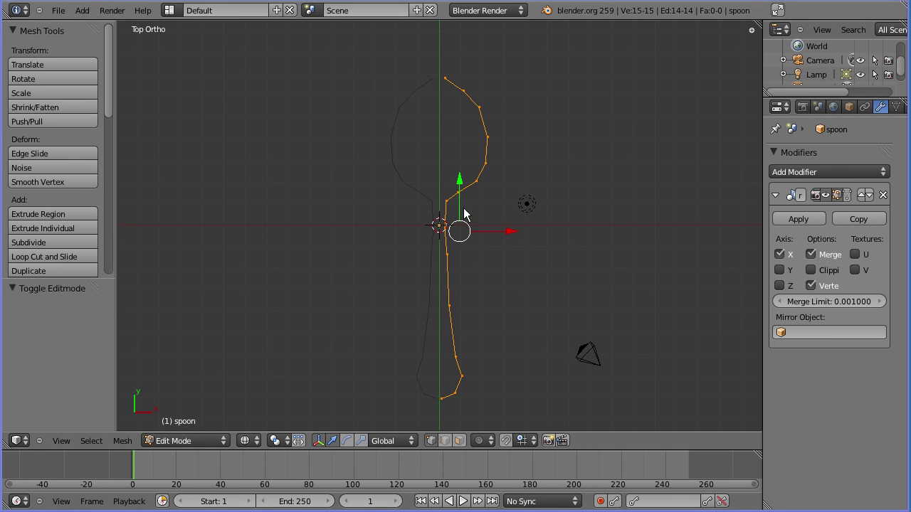
- Move the lower side vertex of the bowl about 0.033 outward in X
right_click(476, 182)
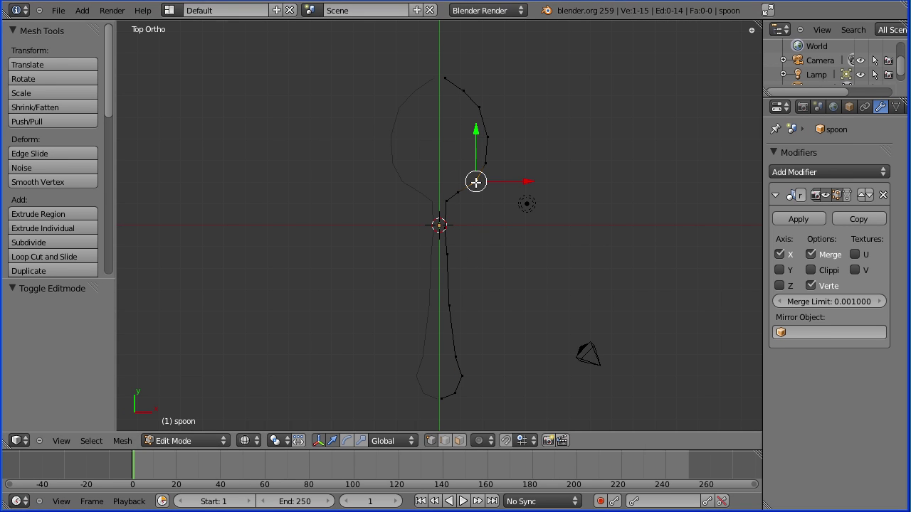
key(g)
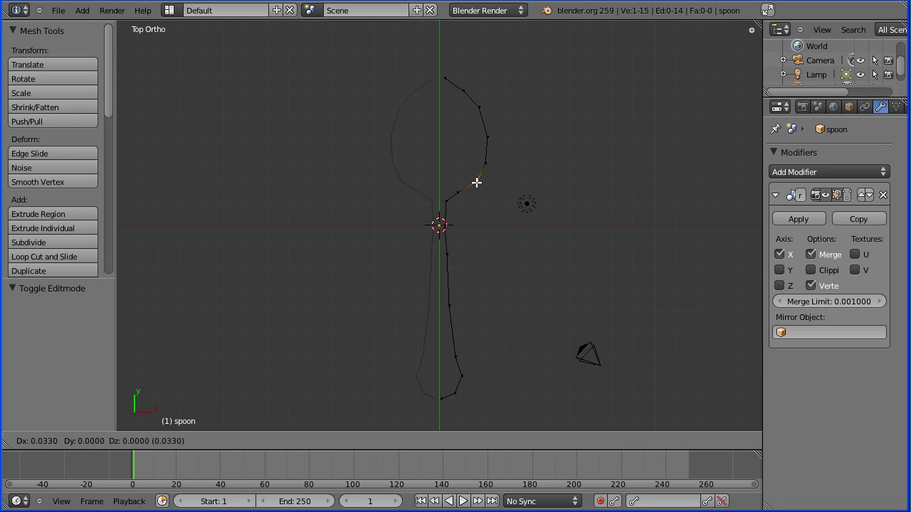
click(476, 183)
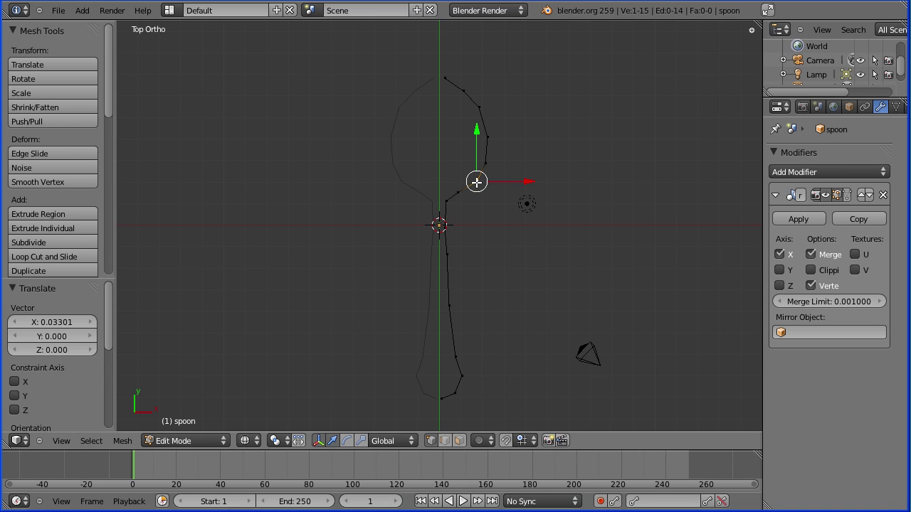
- Subdivide the edge below the handle's widest vertex once and hide the transform manipulator
right_click(462, 376)
shift+right_click(456, 393)
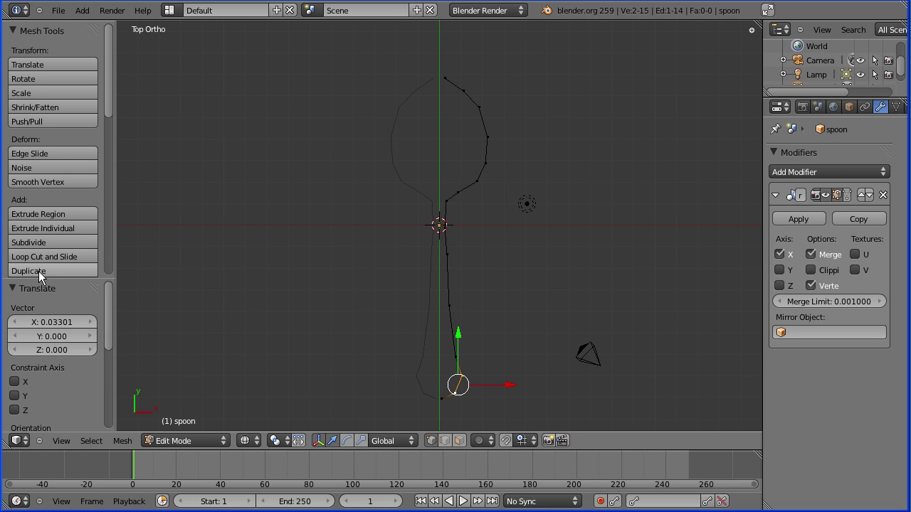
click(47, 243)
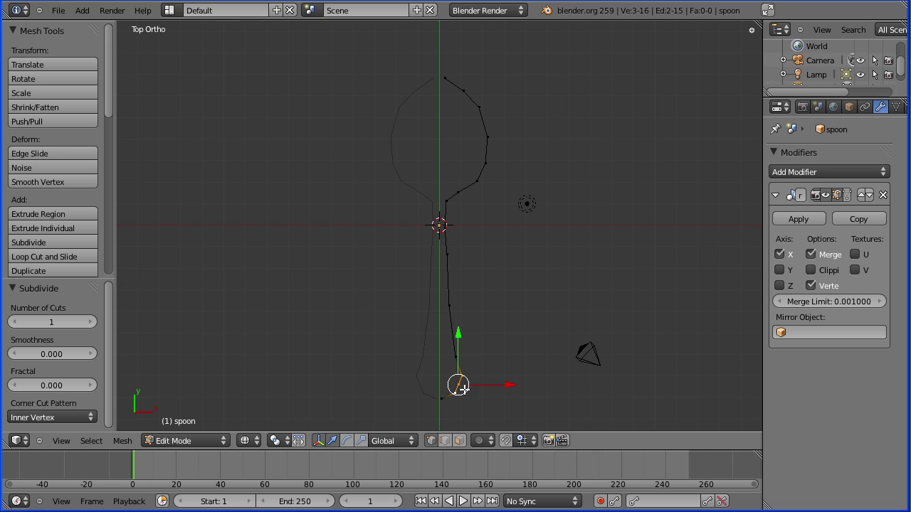
click(316, 442)
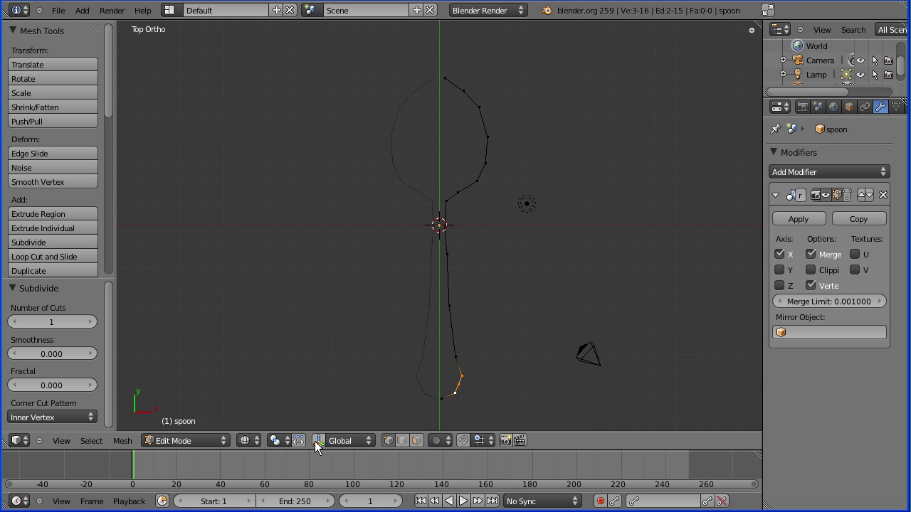
- Move the handle's end vertex about 0.198 in X and 0.033 in Y, and its neighbouring vertex about 0.066 in X
right_click(441, 399)
key(g)
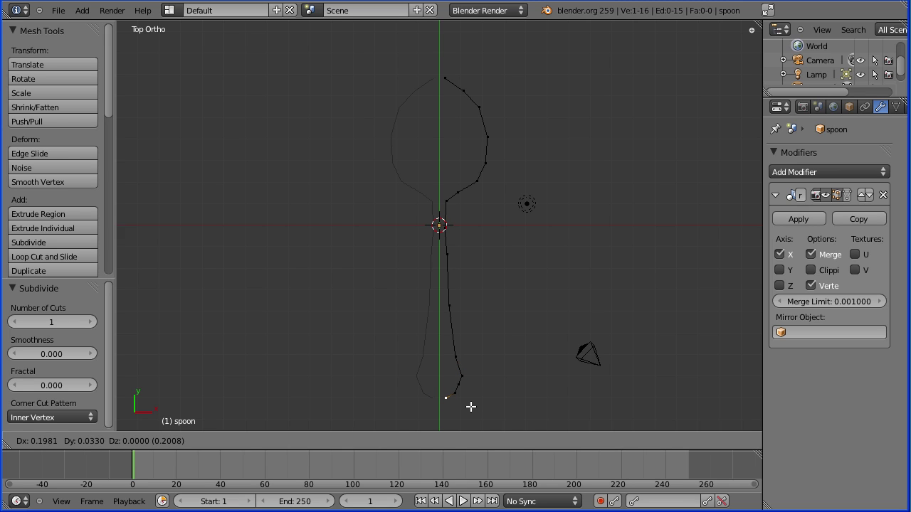
click(470, 406)
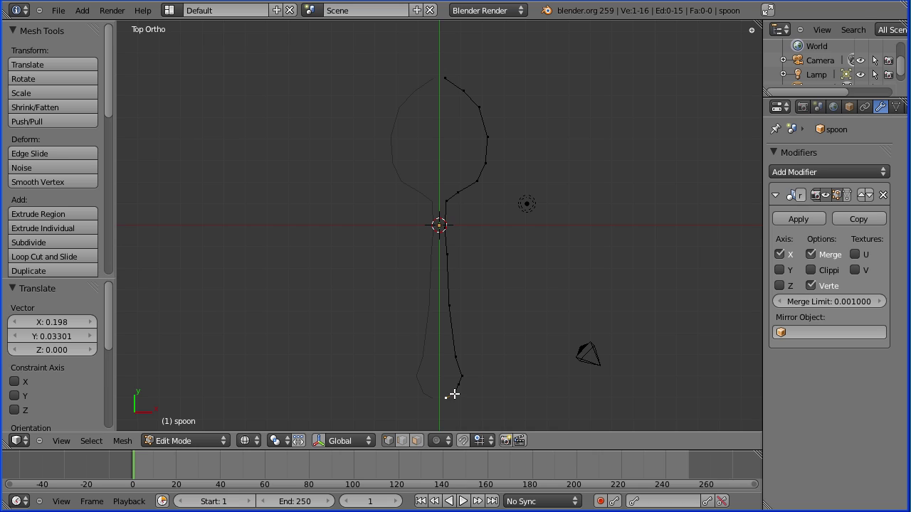
key(g)
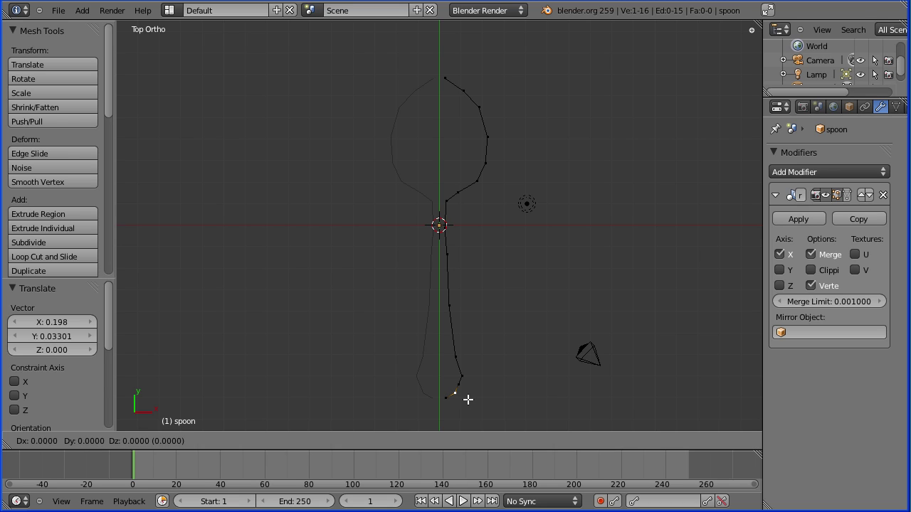
click(469, 400)
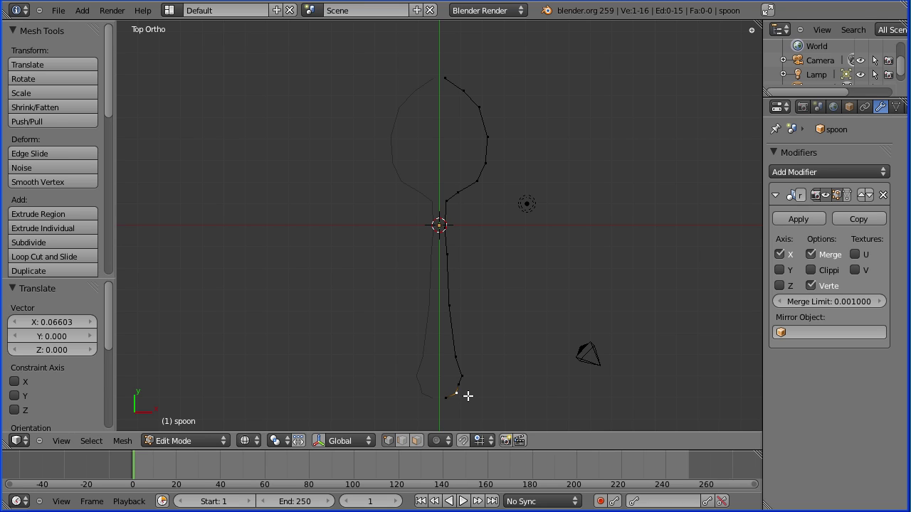
- Move the subdivided edge's middle vertex about 0.066 in X and -0.099 in Y to round the handle end
right_click(459, 385)
key(g)
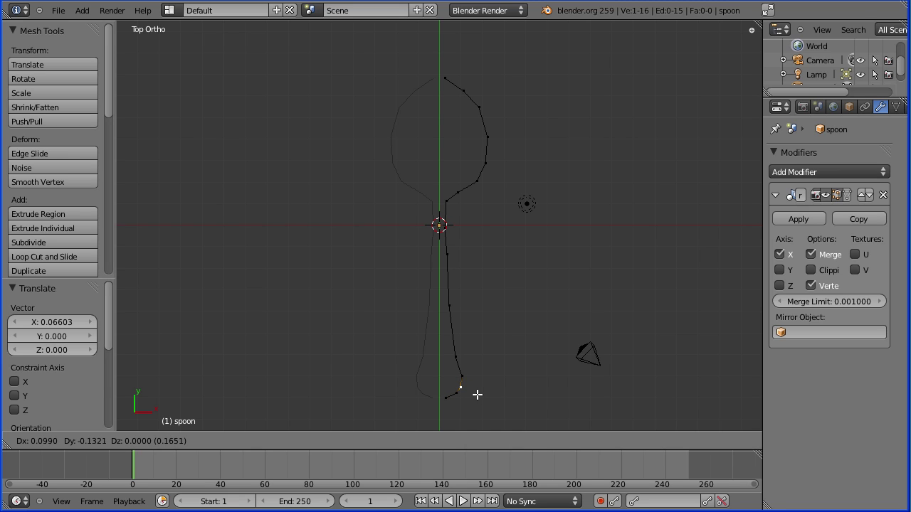
click(477, 394)
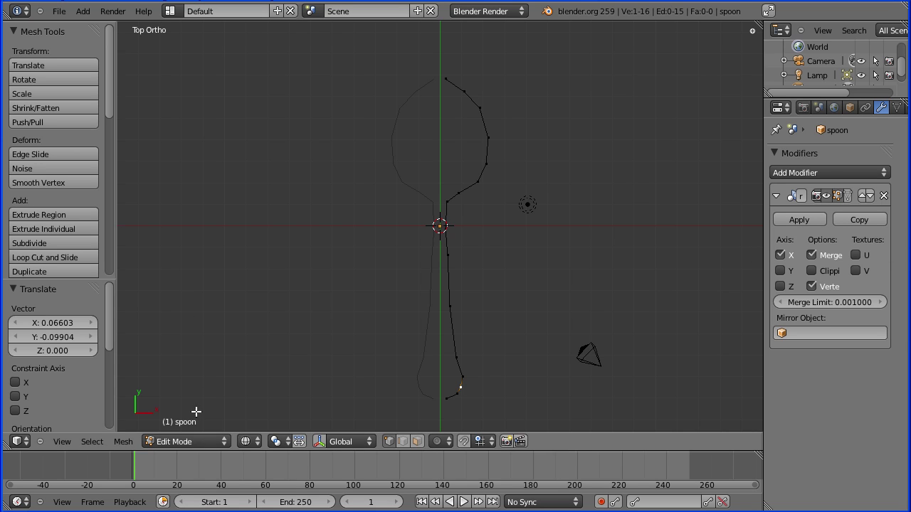
- Apply the Mirror modifier to the spoon in Object Mode and return to Edit Mode
click(198, 443)
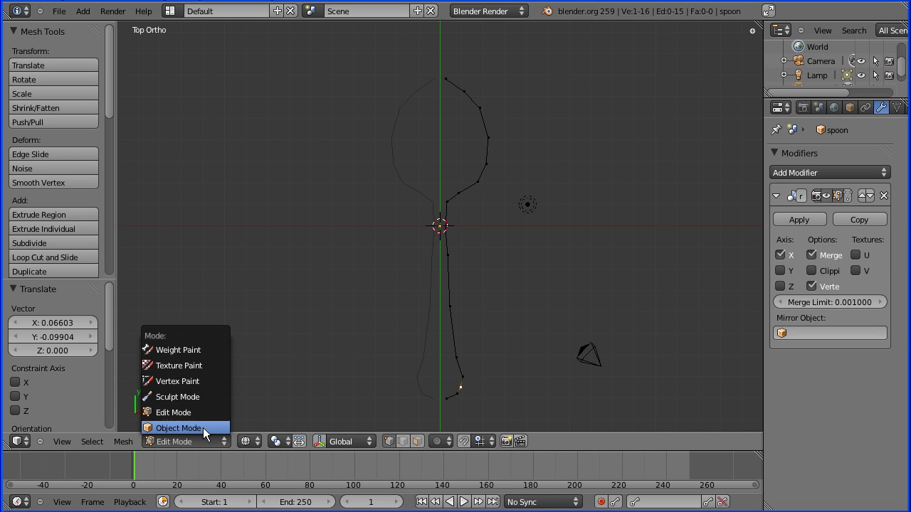
click(203, 428)
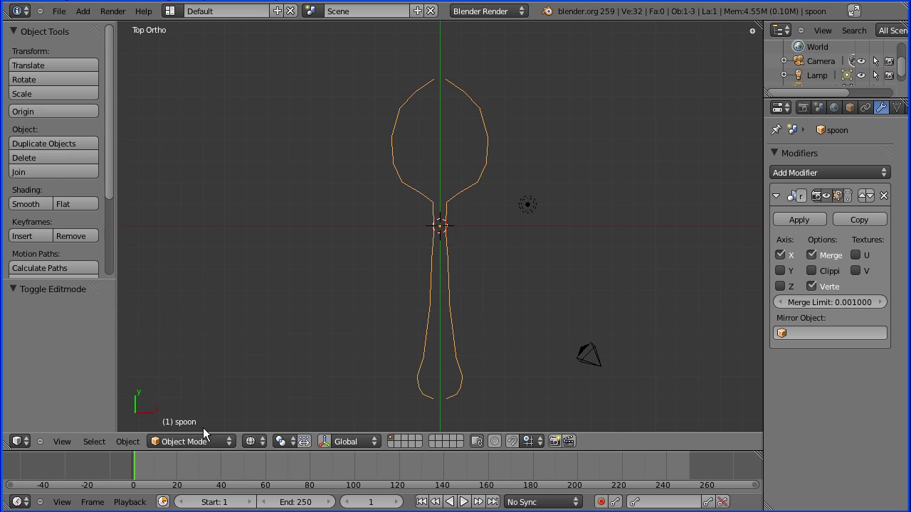
click(793, 221)
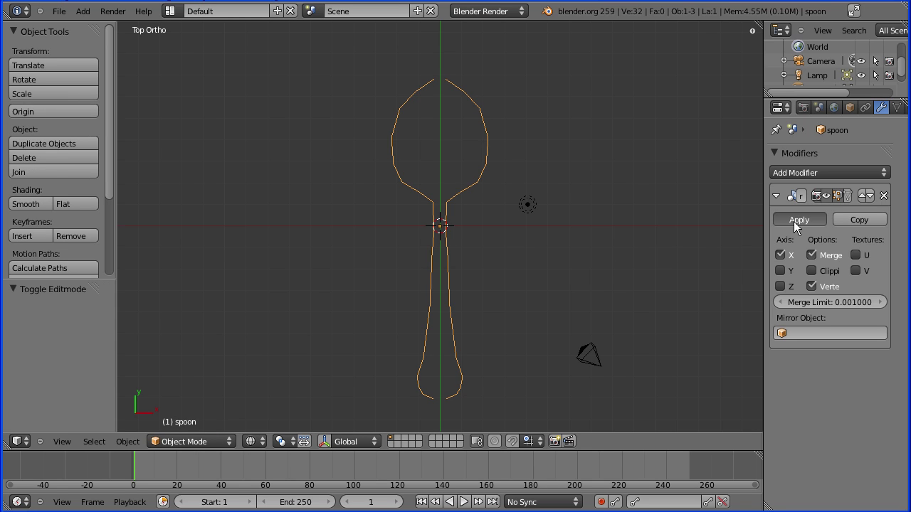
click(192, 441)
click(196, 414)
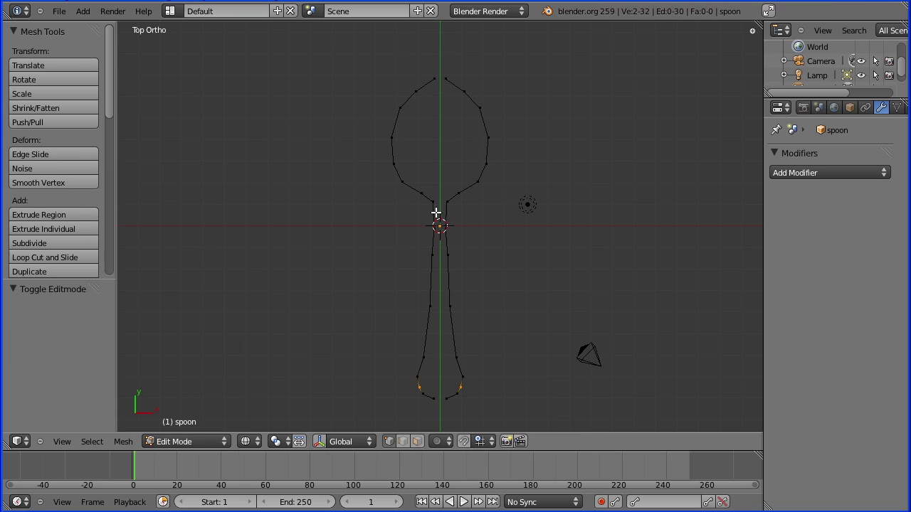
- Connect the two open vertices at the tip of the bowl with Make Edge/Face
right_click(439, 76)
shift+right_click(445, 78)
click(123, 441)
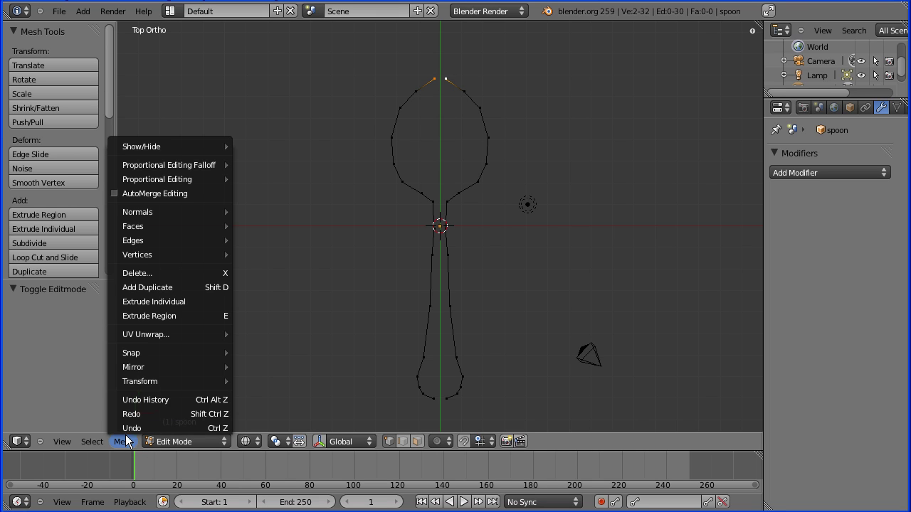
mouse_move(191, 242)
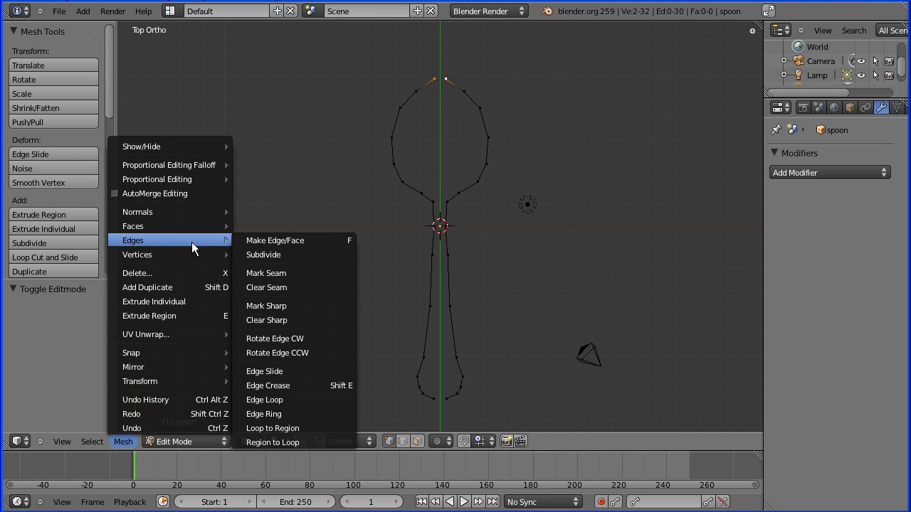
click(289, 240)
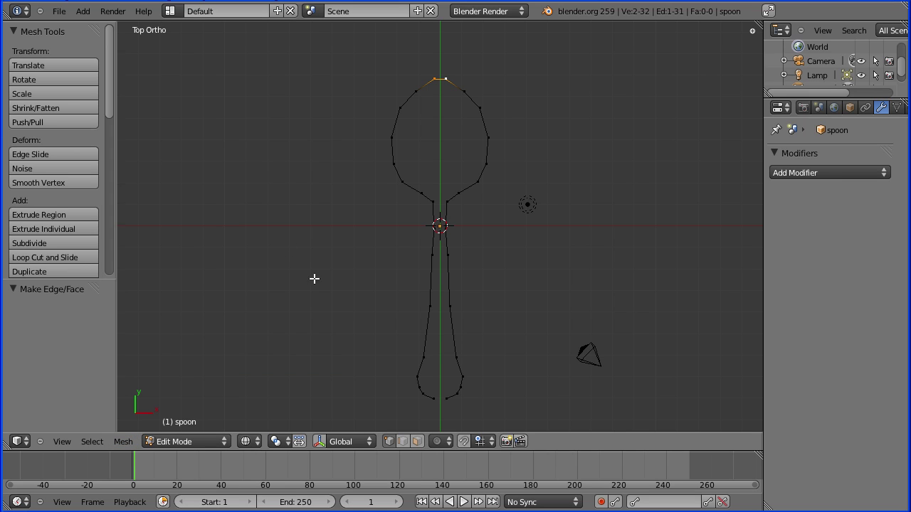
- Connect the two open vertices at the end of the handle with Make Edge/Face
right_click(434, 399)
shift+right_click(445, 399)
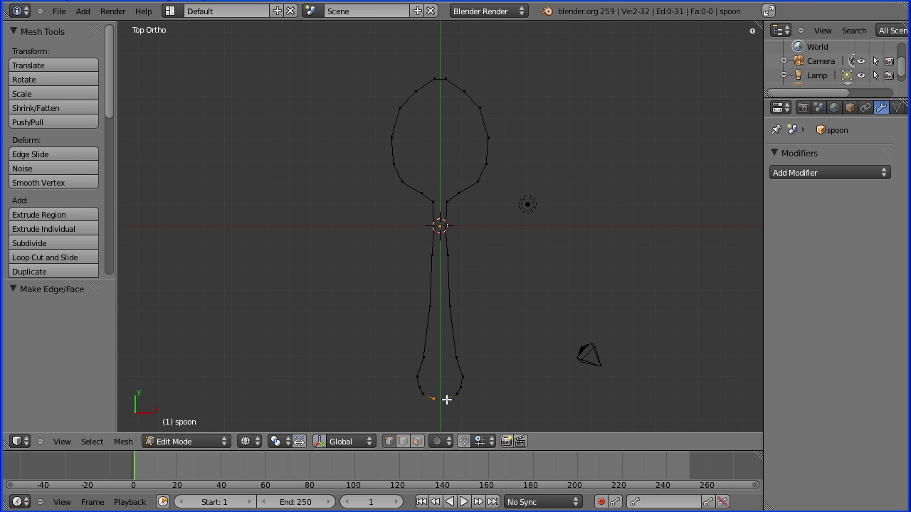
click(123, 441)
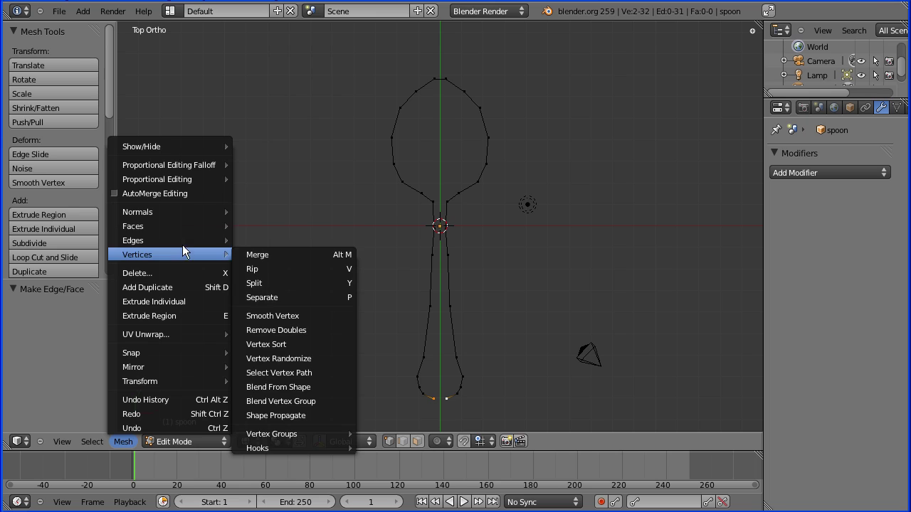
mouse_move(190, 242)
click(284, 241)
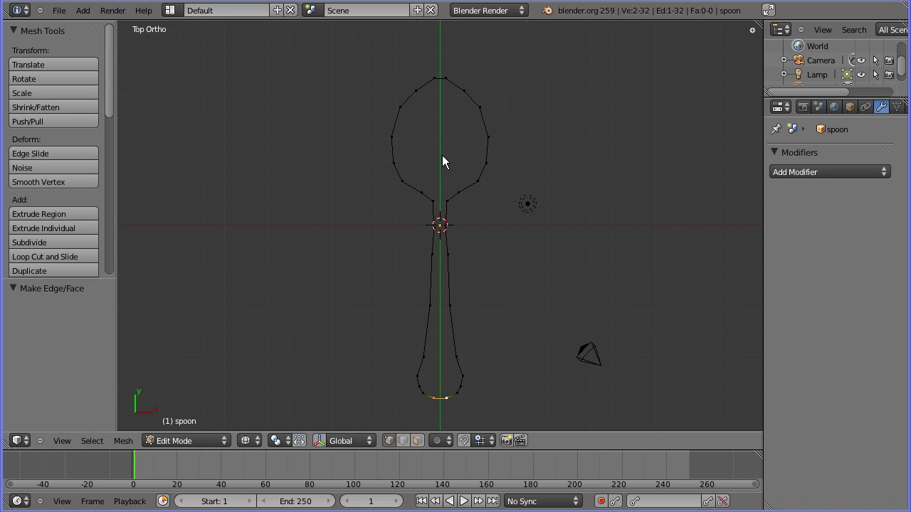
- Select the whole spoon outline and fill it with faces using Fill
key(a)
key(a)
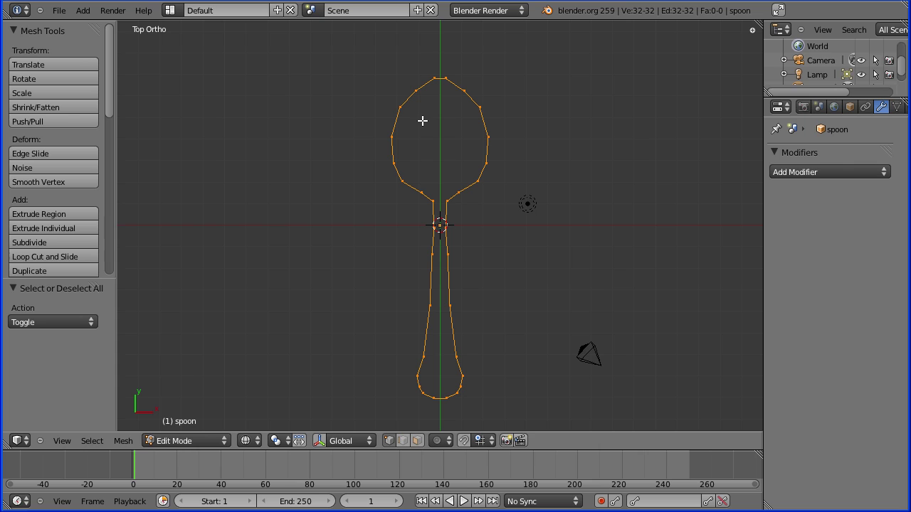
click(122, 441)
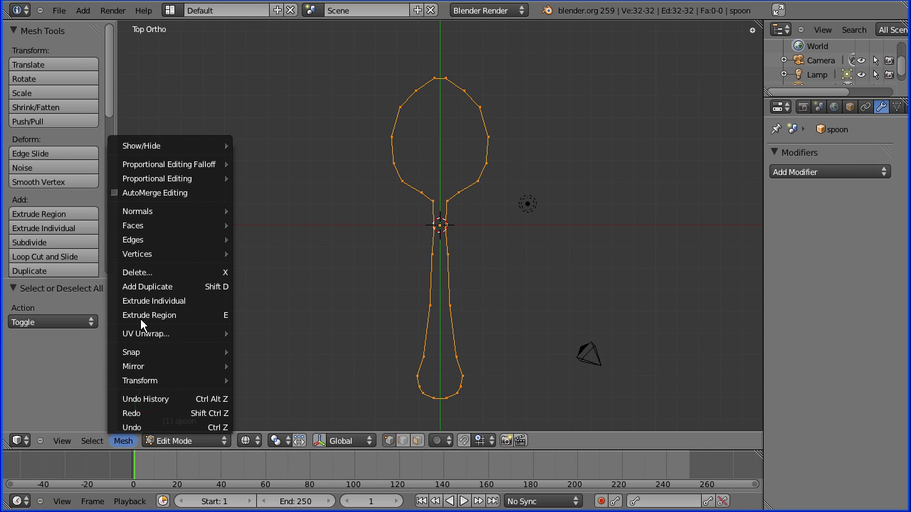
mouse_move(168, 224)
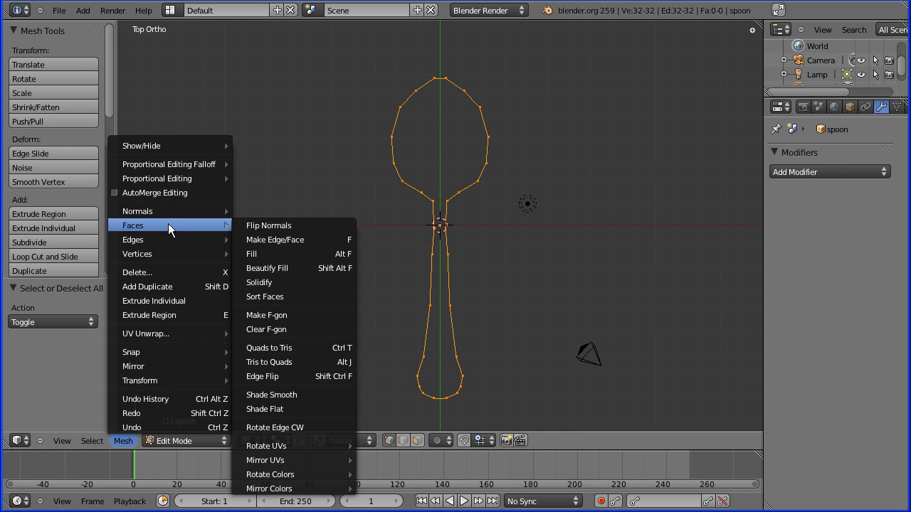
click(265, 253)
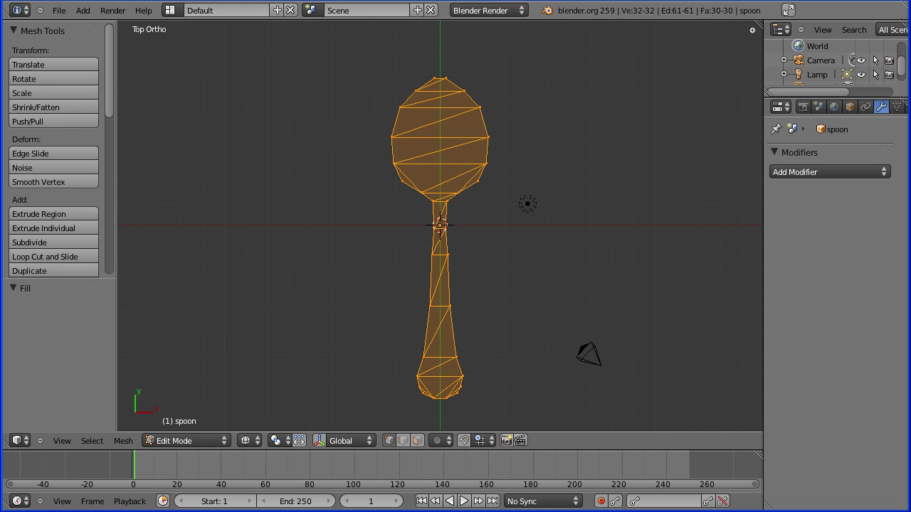
key(Tab)
key(Tab)
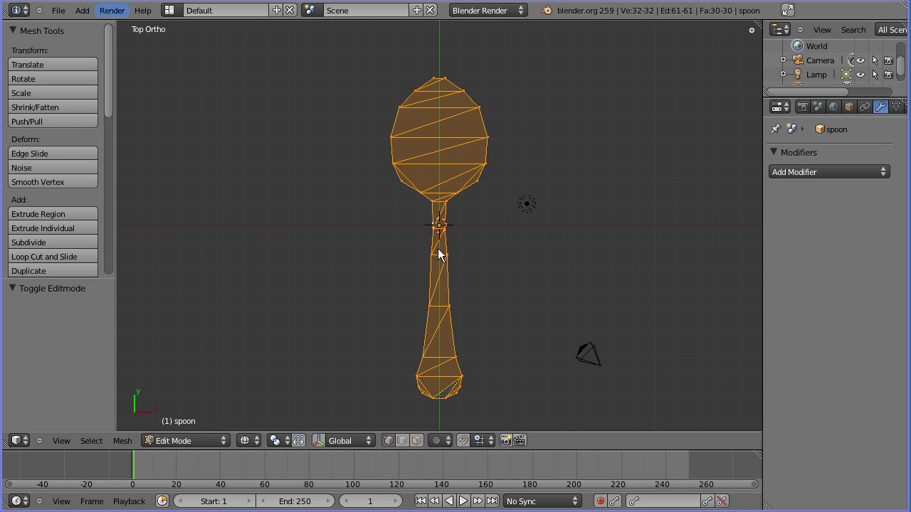
- Convert the spoon's triangular faces with Tris to Quads
click(123, 441)
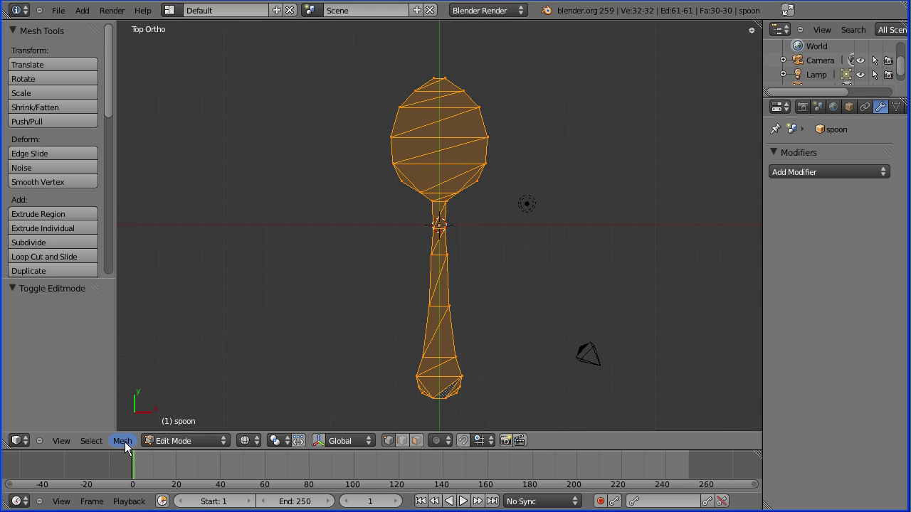
mouse_move(194, 210)
mouse_move(195, 227)
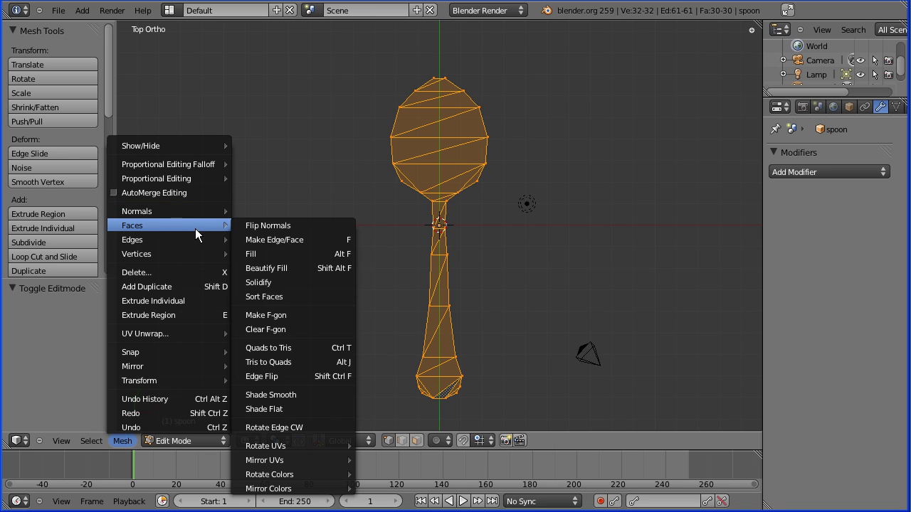
click(291, 361)
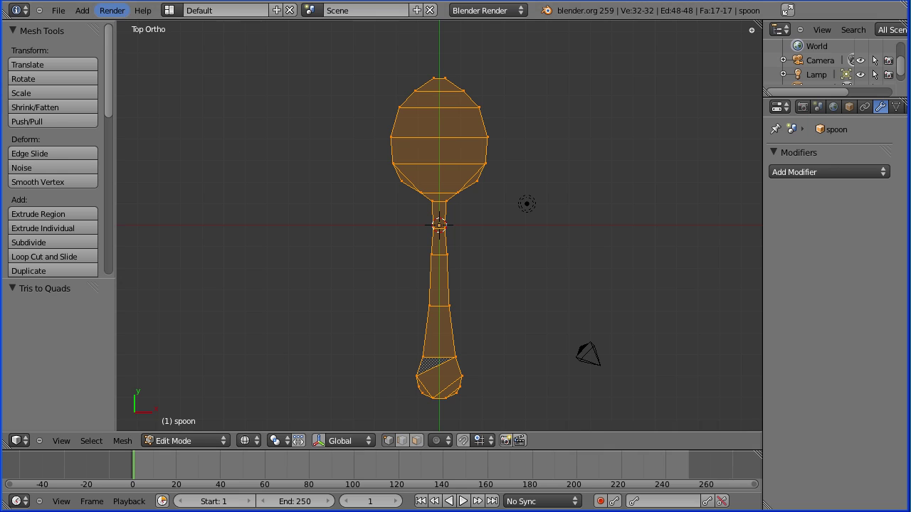
key(Tab)
key(Tab)
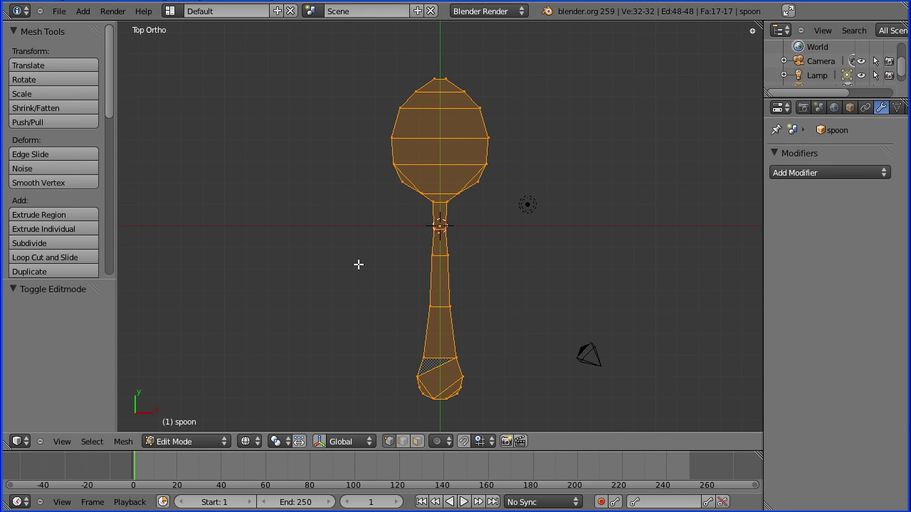
- Set the viewport shading to Solid and switch to edge select mode
click(246, 441)
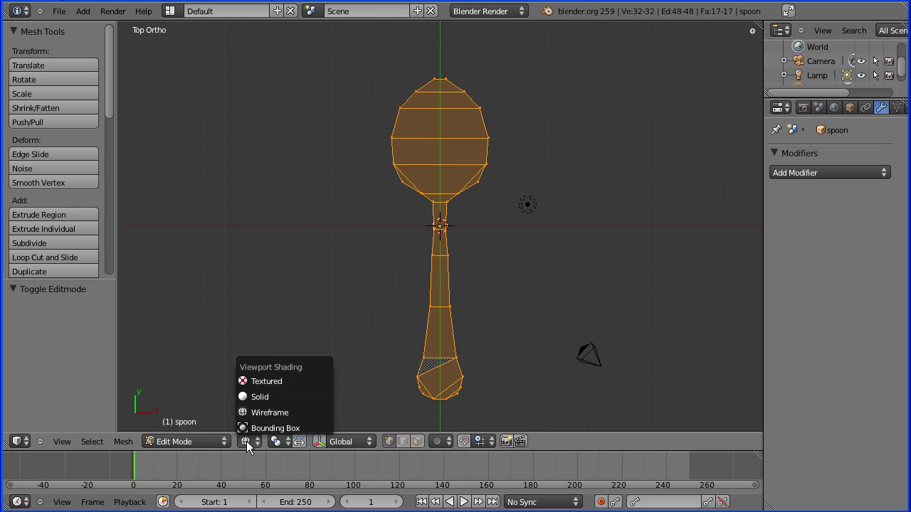
click(279, 398)
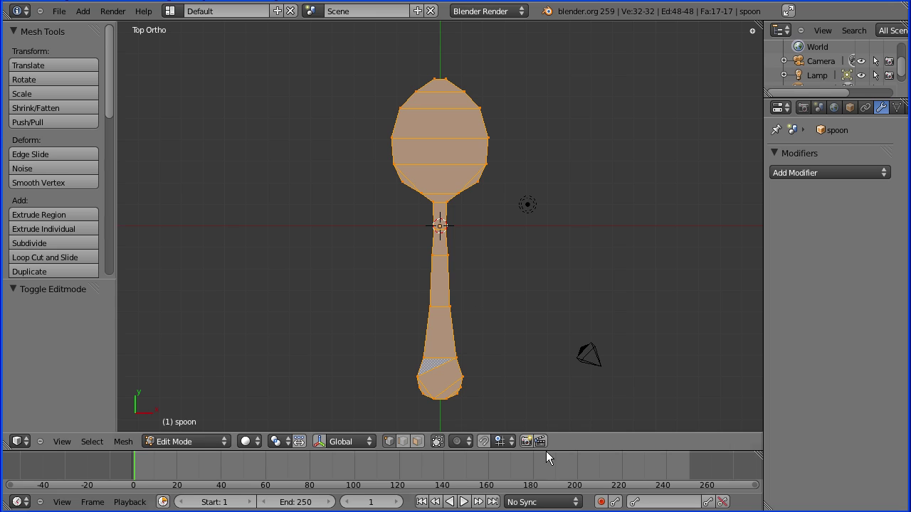
click(403, 440)
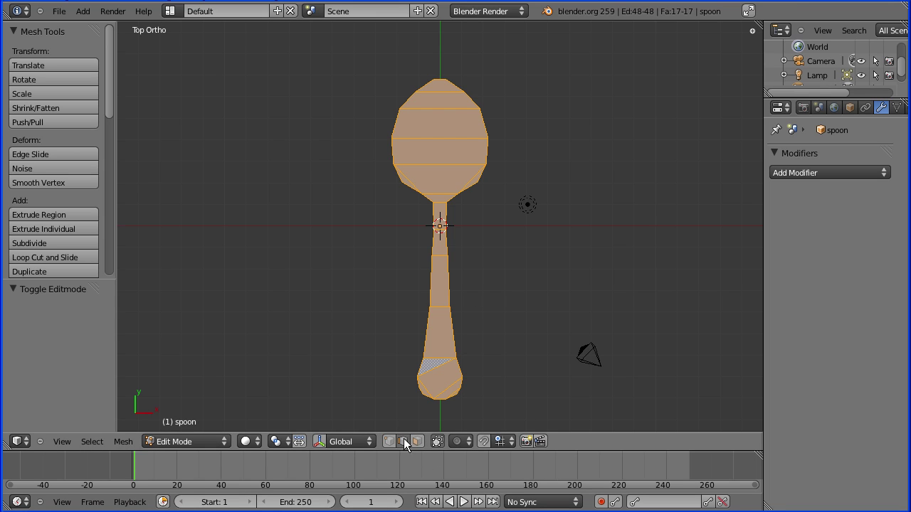
- Delete the two diagonal edges on either side of the lower bowl
right_click(406, 179)
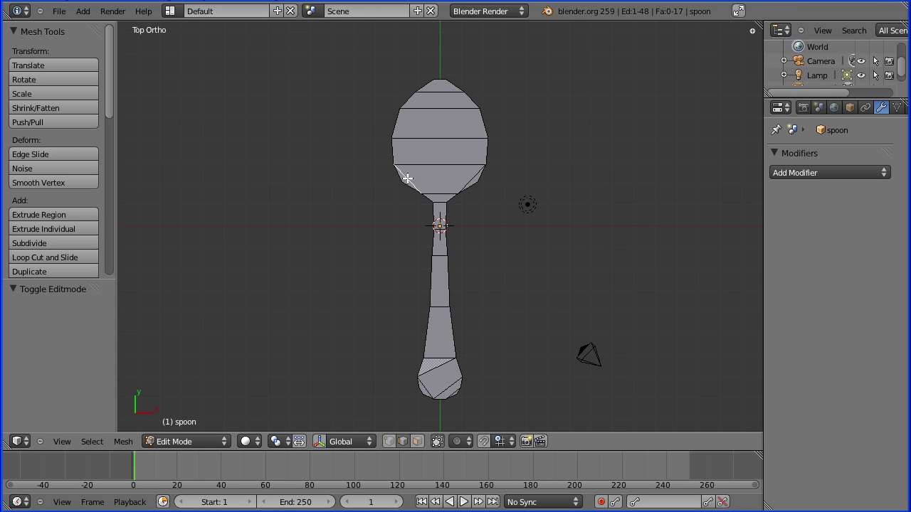
key(x)
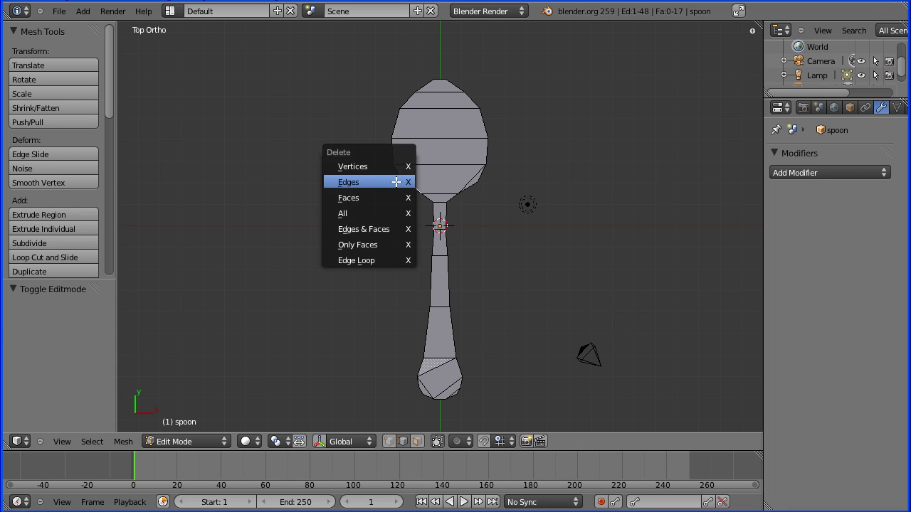
click(399, 181)
right_click(471, 179)
key(x)
click(467, 182)
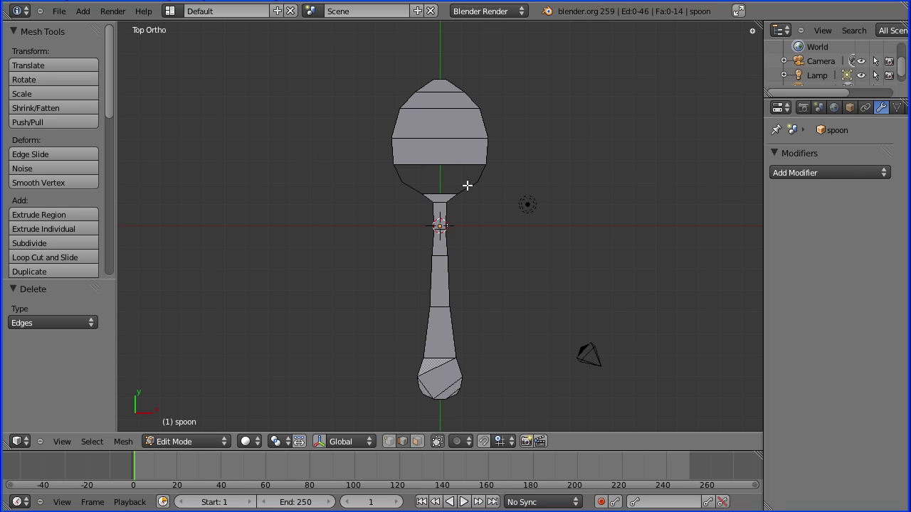
- Delete the four diagonal edges inside the rounded end of the handle
right_click(435, 365)
key(x)
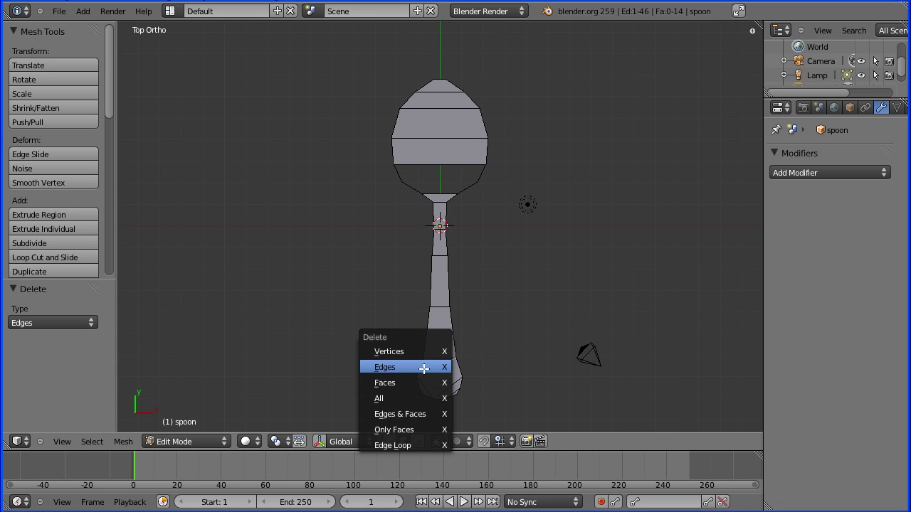
click(422, 368)
right_click(424, 387)
key(x)
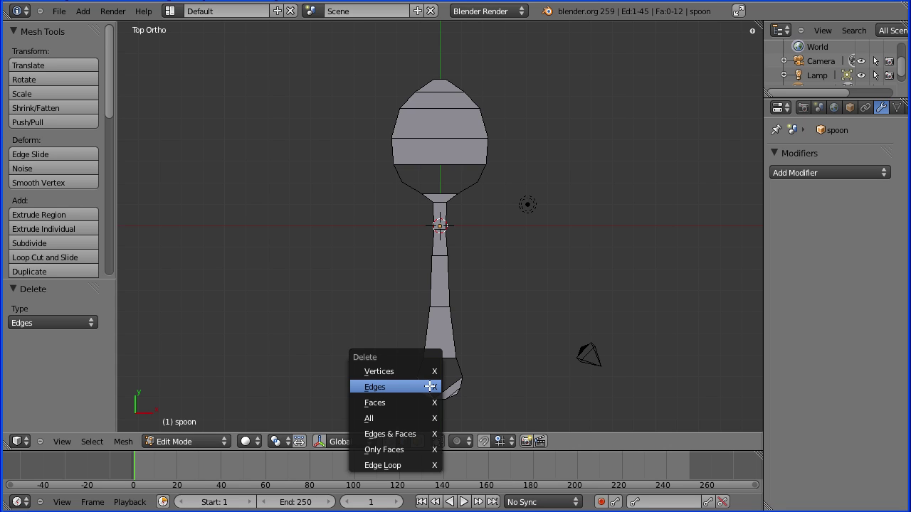
click(427, 386)
right_click(450, 387)
key(x)
click(451, 389)
key(x)
click(454, 392)
key(Tab)
key(Tab)
- In vertex select mode, join the two opposite vertices of the lower bowl's open area with a horizontal edge
right_click(454, 258)
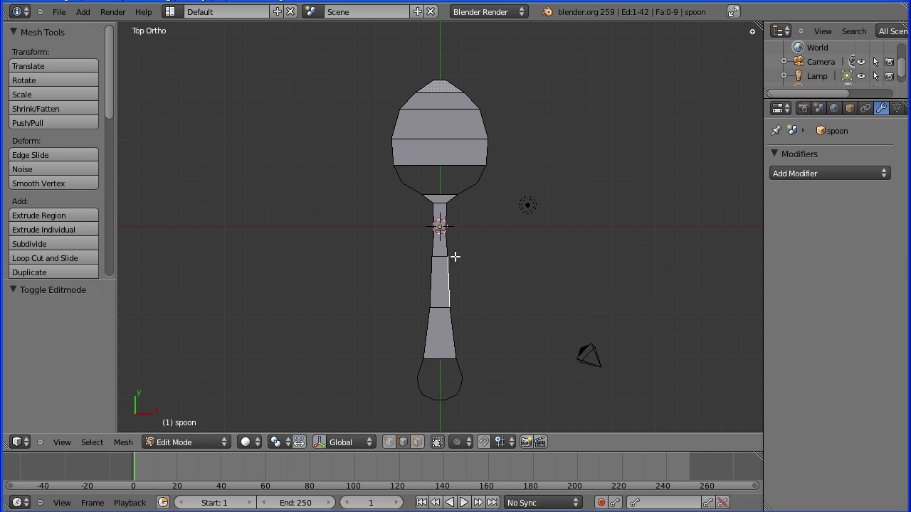
click(391, 441)
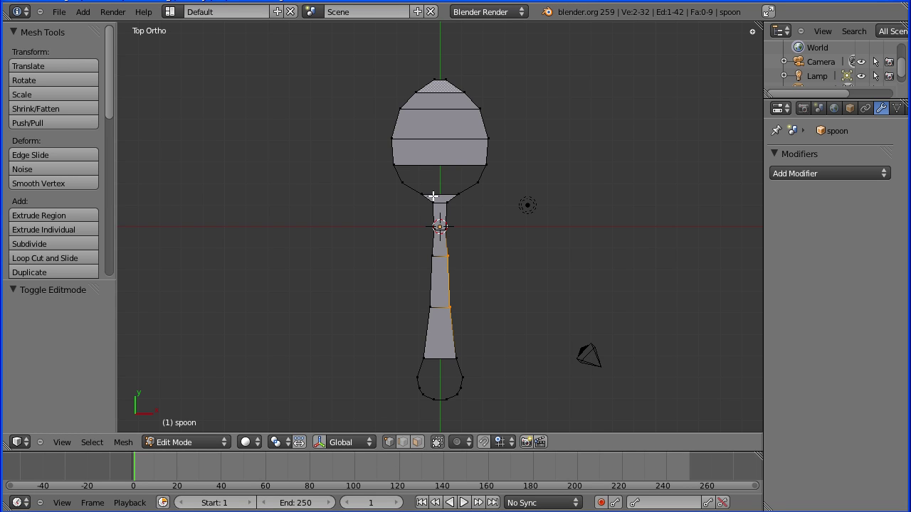
right_click(403, 181)
shift+right_click(478, 181)
click(123, 442)
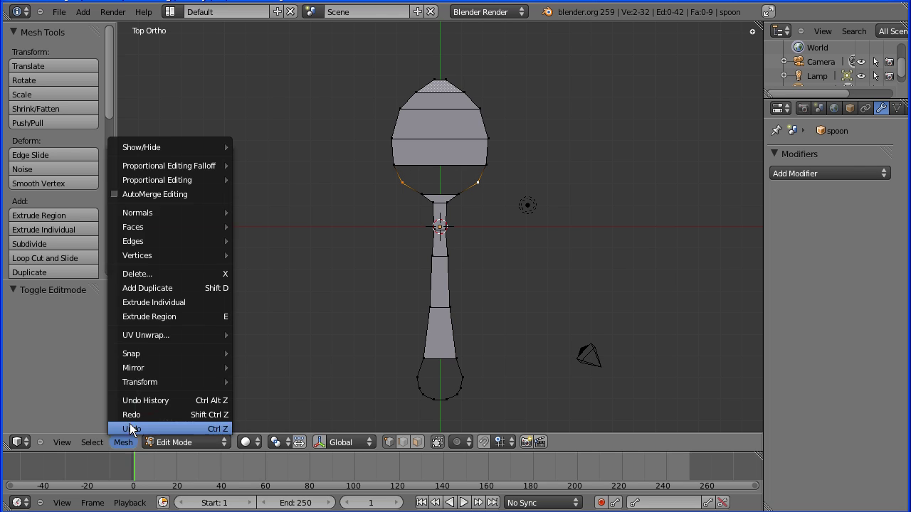
mouse_move(156, 230)
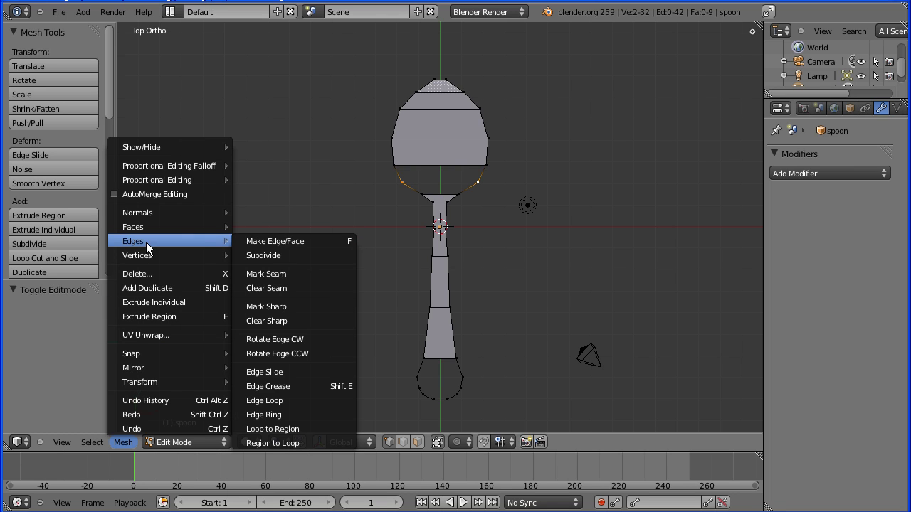
click(324, 241)
- Join the three opposite vertex pairs across the rounded handle end with horizontal edges
right_click(418, 378)
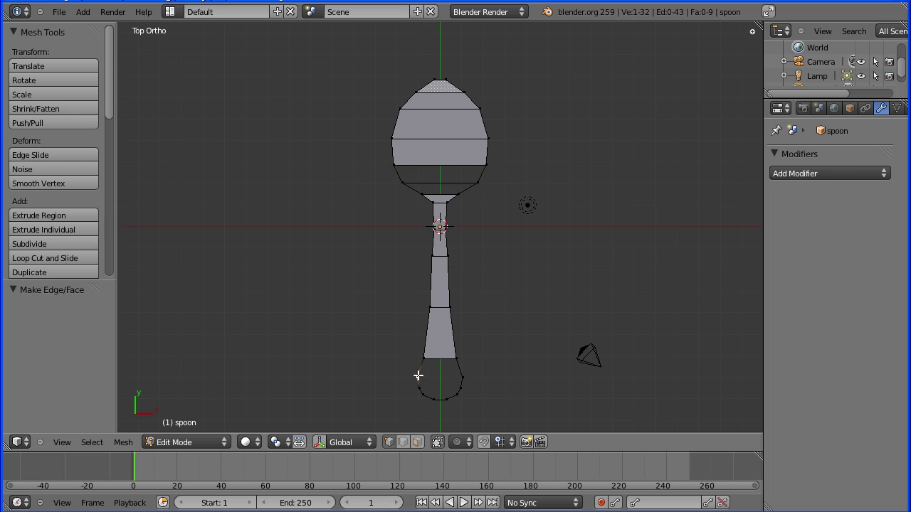
shift+right_click(461, 377)
key(f)
right_click(420, 387)
key(f)
right_click(423, 395)
shift+right_click(456, 395)
key(f)
- Select the whole spoon mesh and fill its open sections with Make Edge/Face
key(a)
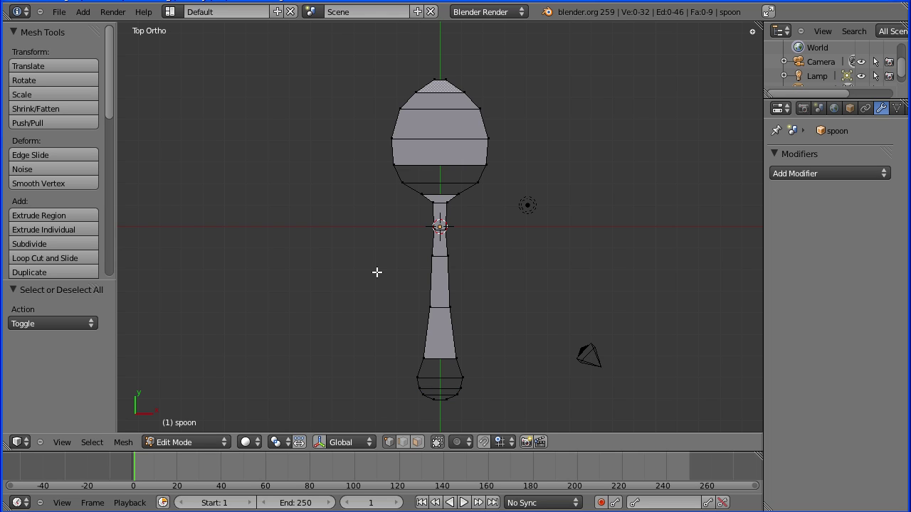
key(a)
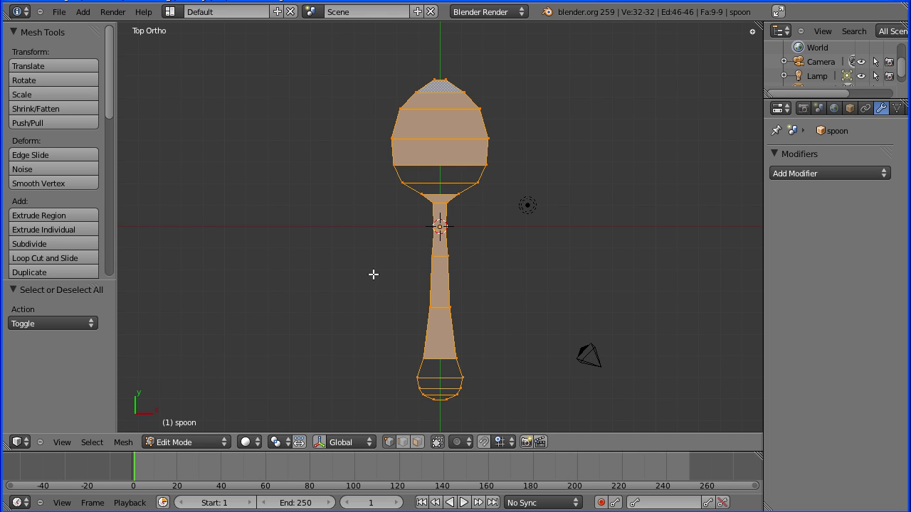
click(123, 443)
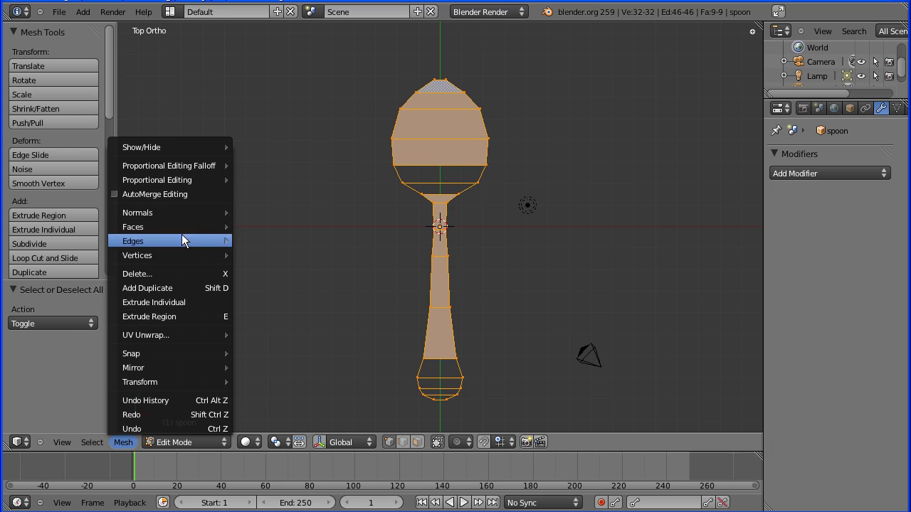
mouse_move(182, 227)
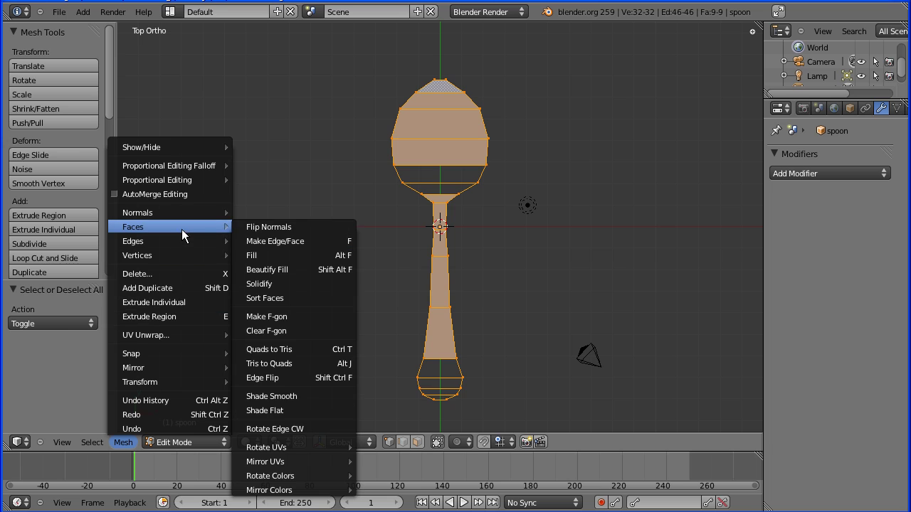
click(291, 241)
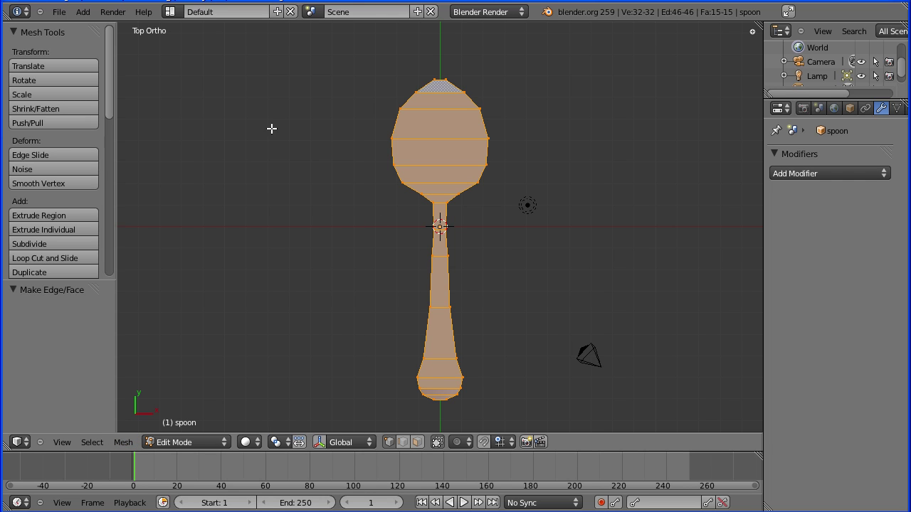